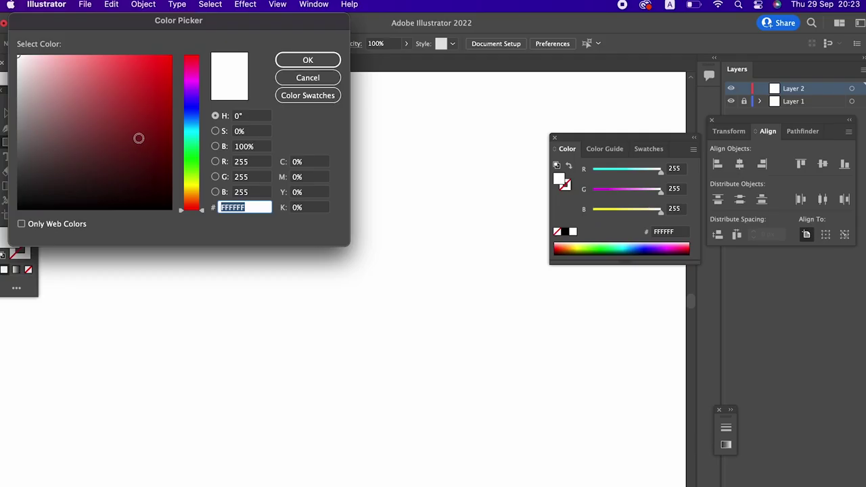
Draw a light blue (AFD5E8) rectangle and centre it horizontally and vertically on the page
left_click_drag(192, 116, 196, 127)
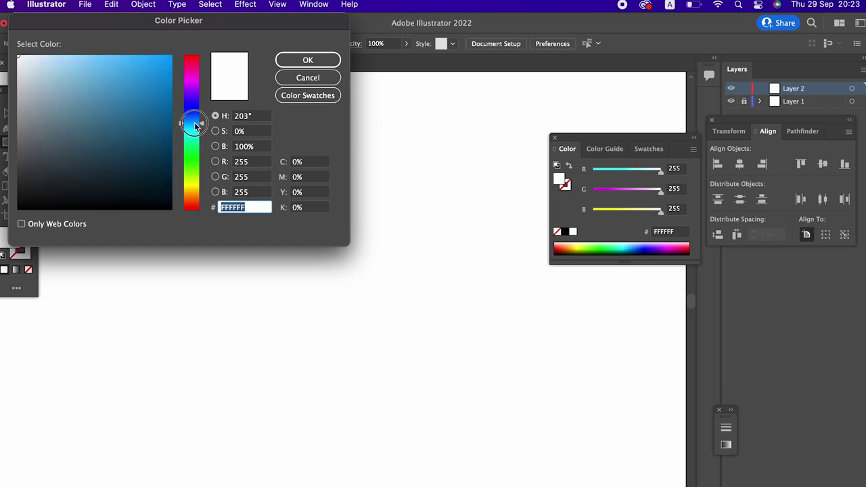
left_click_drag(64, 81, 56, 70)
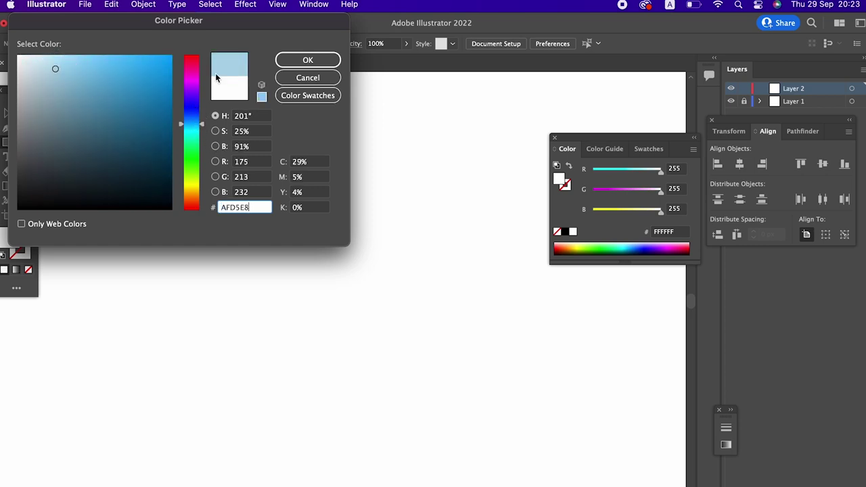
left_click(312, 60)
left_click_drag(264, 110, 378, 278)
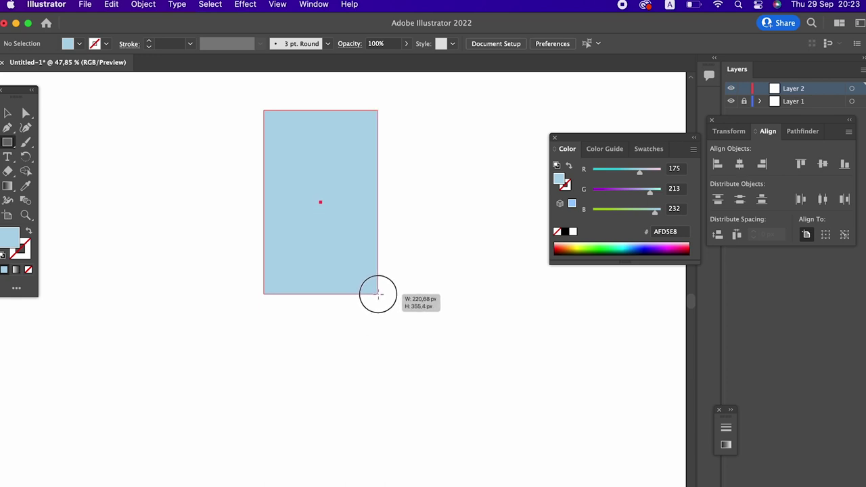
left_click(8, 115)
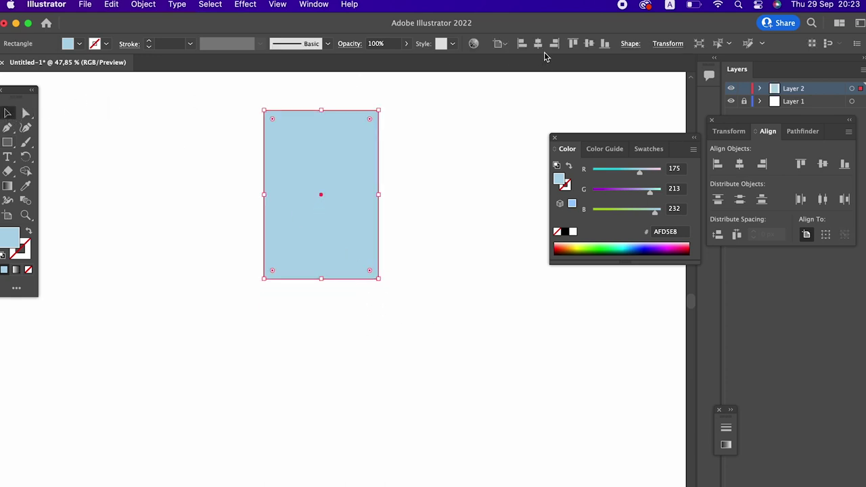
left_click(538, 44)
left_click(589, 44)
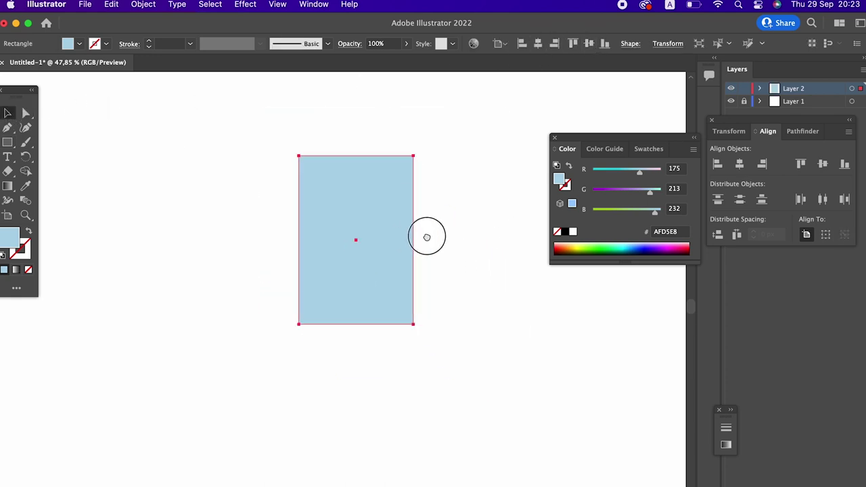
Lower the rectangle's top edge to shorten it
left_click_drag(514, 342, 392, 242)
key("z")
left_click_drag(335, 241, 368, 239)
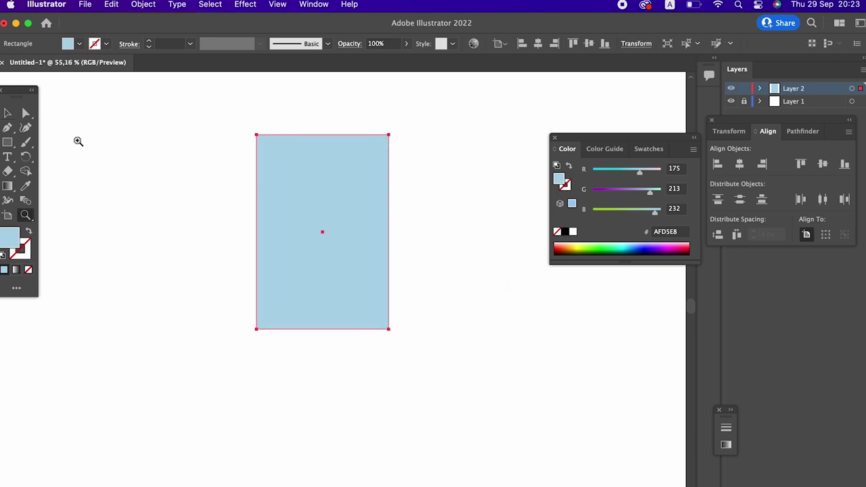
left_click(8, 114)
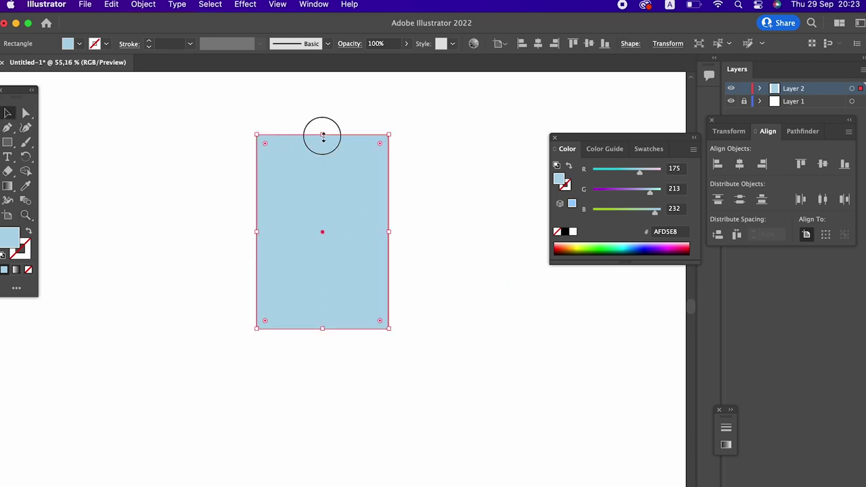
left_click_drag(323, 135, 322, 189)
left_click(443, 321)
Draw a thin, wider bar just beneath the light blue rectangle
key("z")
mouse_move(328, 242)
left_mouse_down()
mouse_move(353, 267)
mouse_move(344, 268)
left_mouse_up()
left_click(10, 143)
left_click_drag(245, 302, 412, 318)
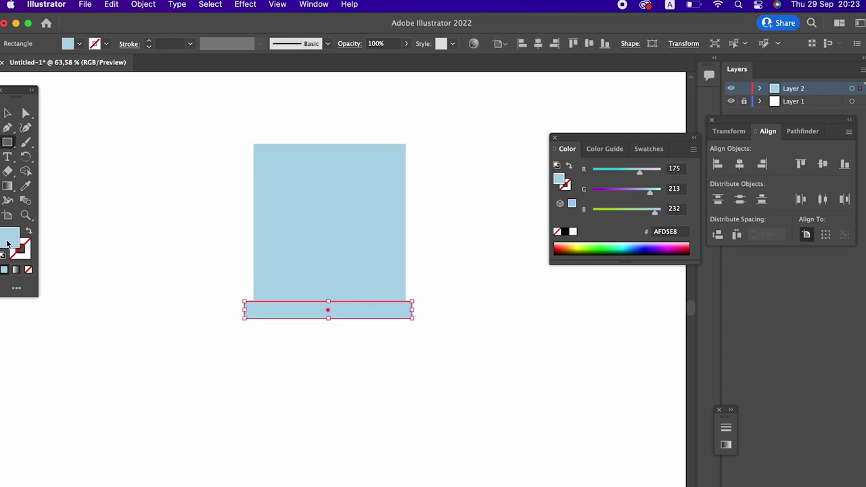
Fill the bar with 545B5E and centre the blue rectangle horizontally on it
double_click(8, 241)
type("545B5E")
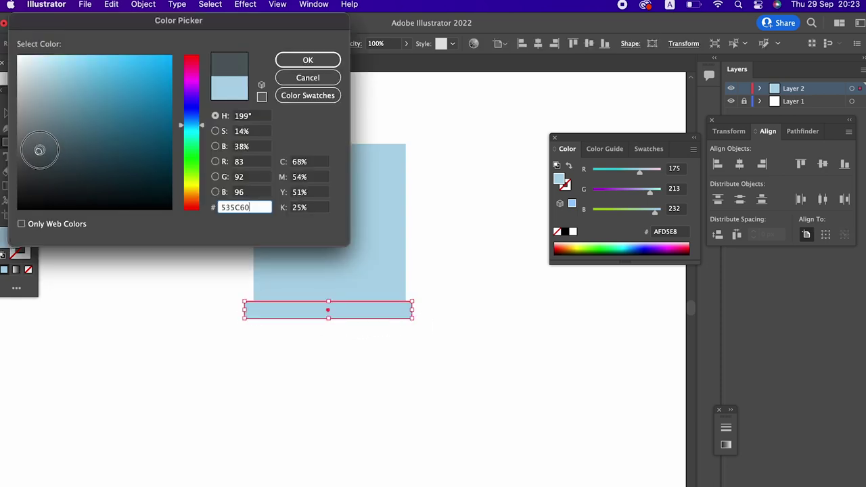
left_click(305, 61)
key("v")
left_click_drag(205, 194, 414, 352)
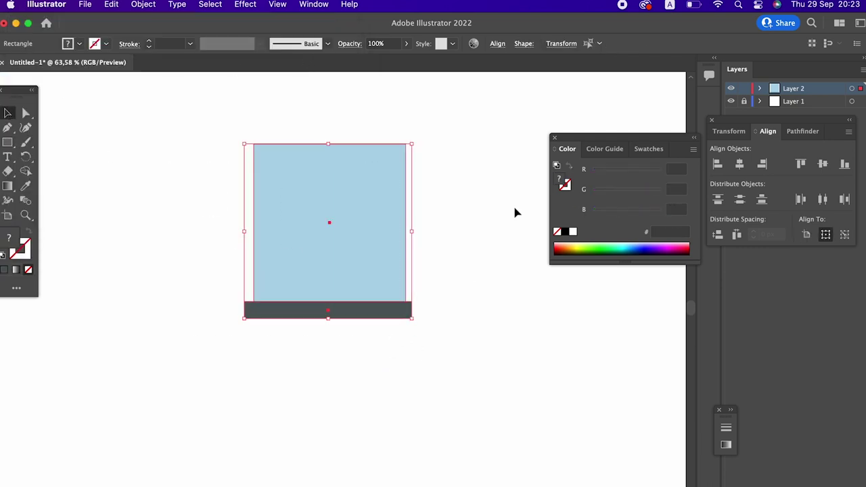
left_click(740, 163)
left_click(509, 322)
Darken the bar's fill to a deeper grey
key("z")
mouse_move(344, 209)
left_mouse_down()
mouse_move(365, 263)
mouse_move(359, 278)
left_mouse_up()
left_click(7, 113)
left_click(264, 292)
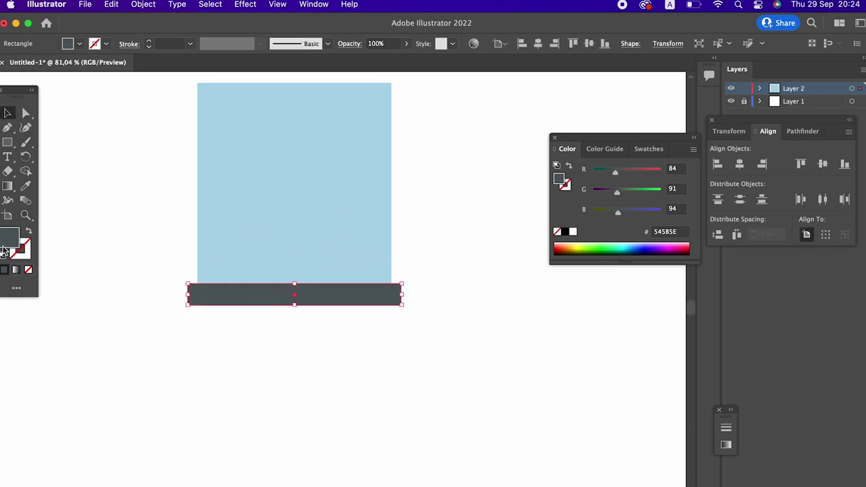
double_click(17, 244)
left_click(32, 177)
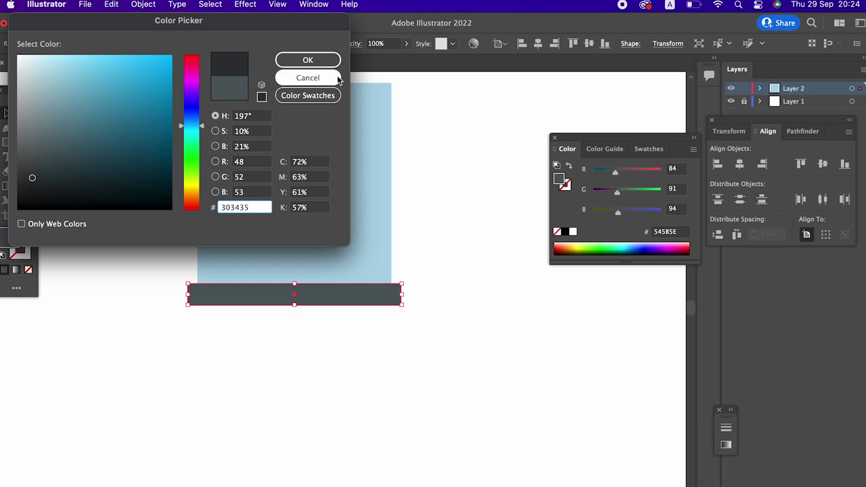
left_click(308, 60)
left_click(348, 344)
Retint the bar to a blue-tinged charcoal, 3B3E44
left_click(212, 302)
double_click(17, 242)
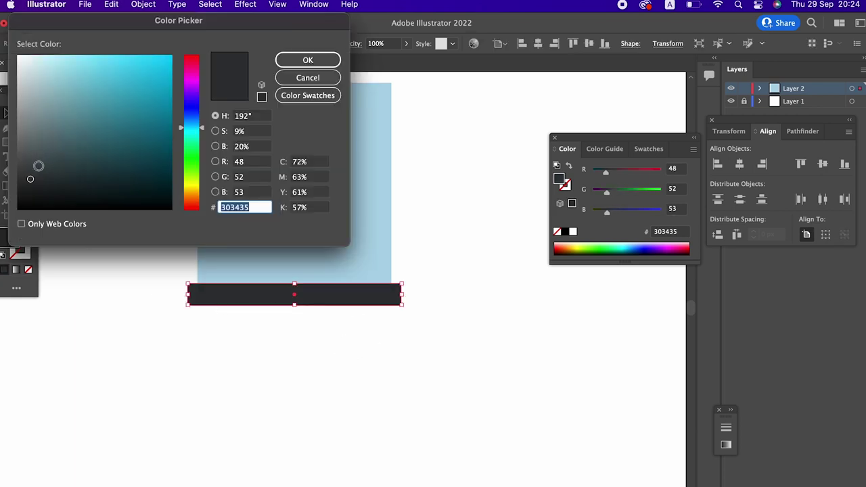
left_click_drag(38, 166, 41, 168)
left_click_drag(189, 128, 189, 121)
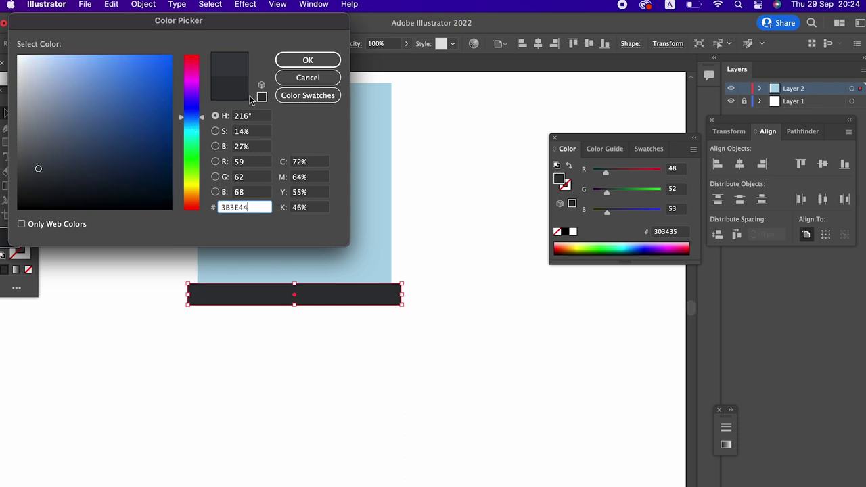
left_click(308, 60)
left_click(357, 363)
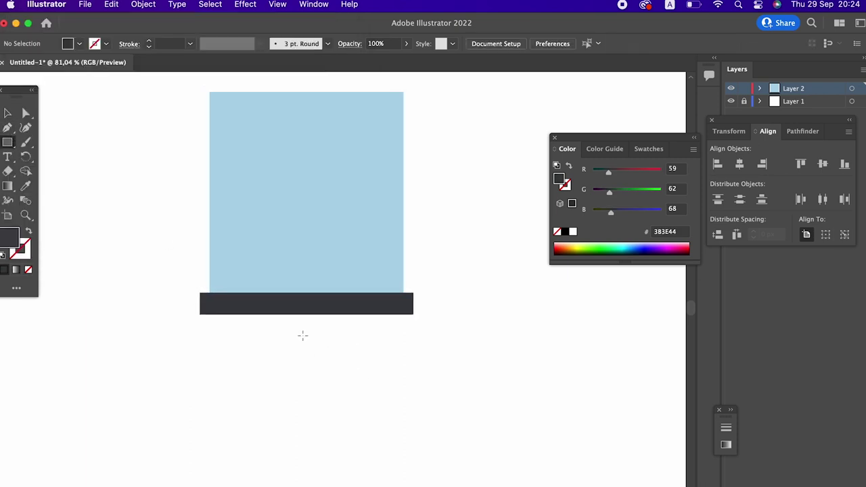
Draw a shape under the bar's left half, slant its left side, and fill it purple-grey 6D6772
mouse_move(305, 316)
left_mouse_down()
mouse_move(190, 360)
mouse_move(206, 368)
mouse_move(172, 369)
left_mouse_up()
left_click(25, 113)
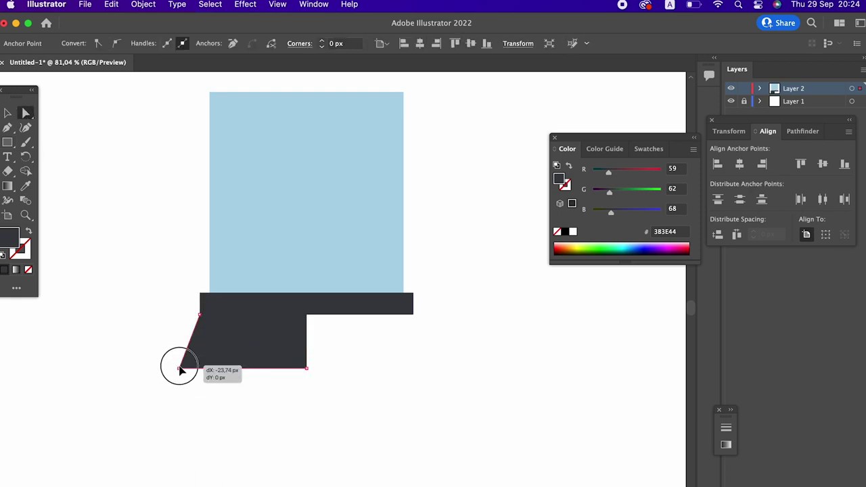
left_click_drag(172, 368, 168, 368)
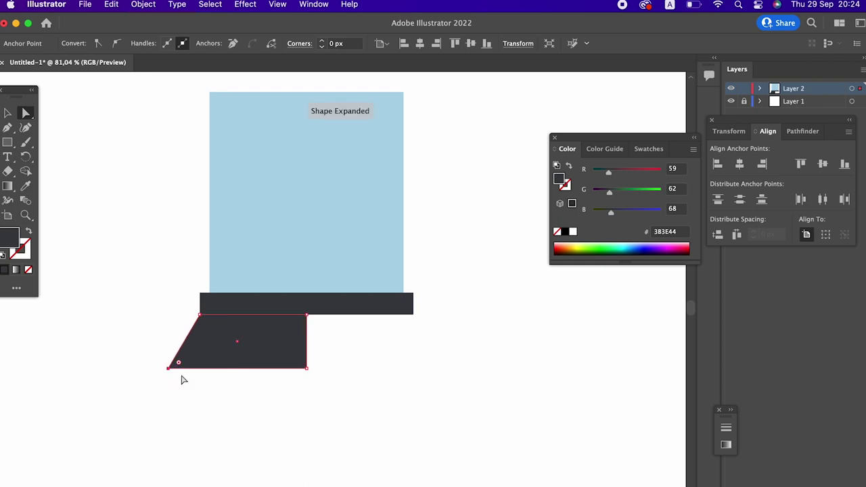
left_click(8, 114)
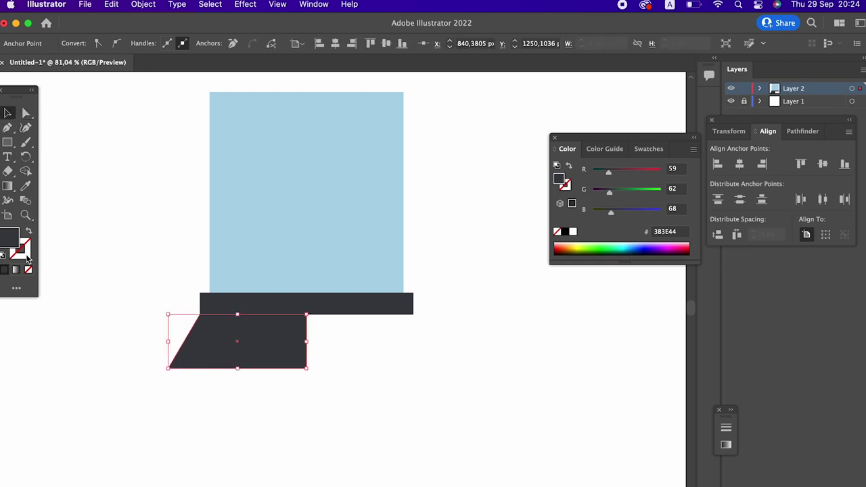
double_click(19, 245)
left_click(191, 94)
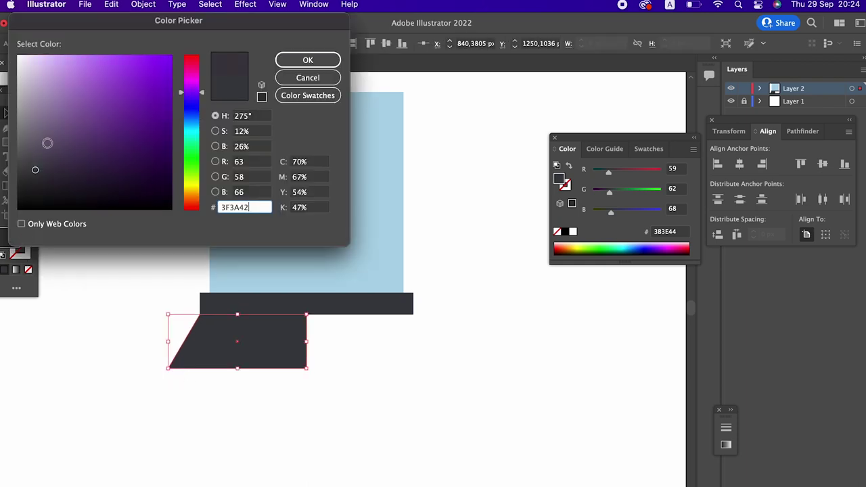
left_click(39, 157)
left_click(318, 62)
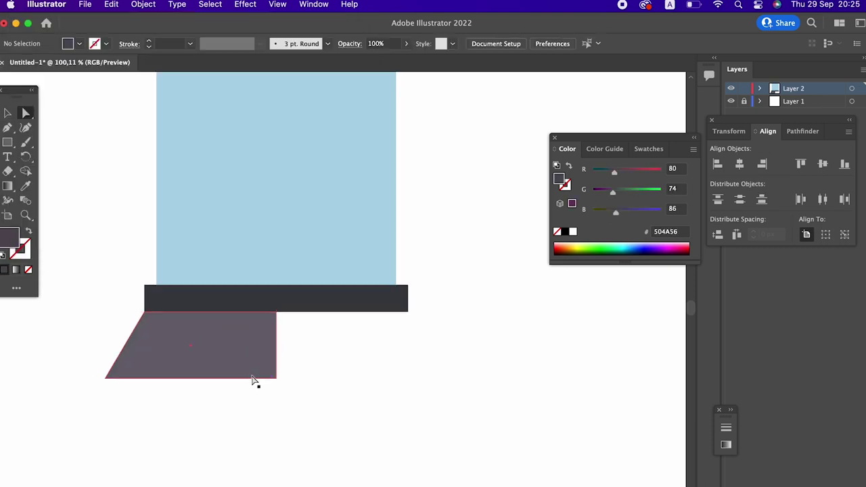
Reduce the slant and raise the bottom edge so the shape is about 44 px tall
left_click(184, 378)
left_click_drag(105, 379, 114, 378)
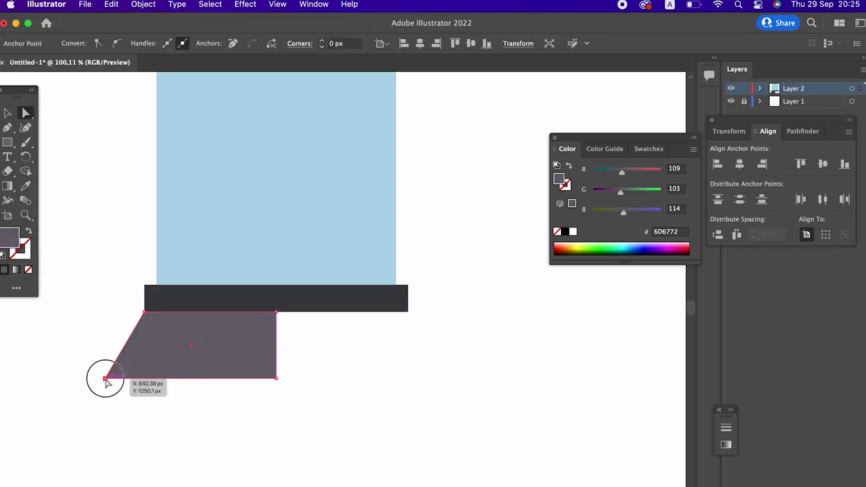
left_click(6, 113)
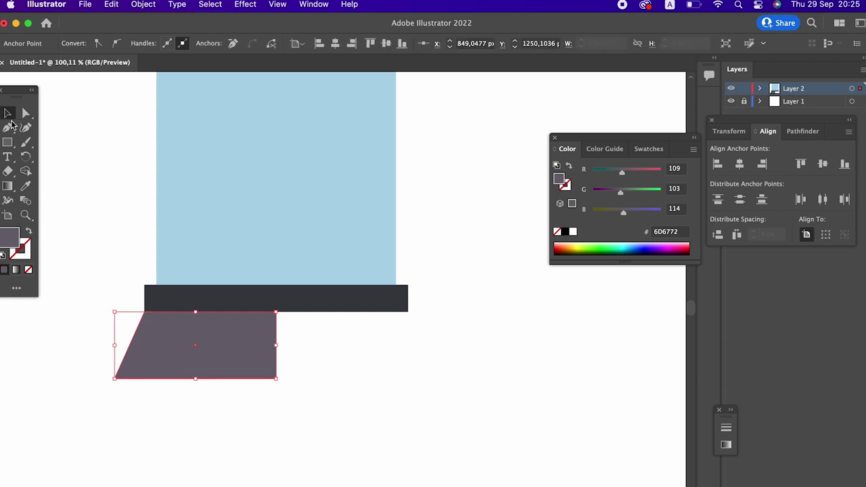
left_click_drag(196, 379, 197, 361)
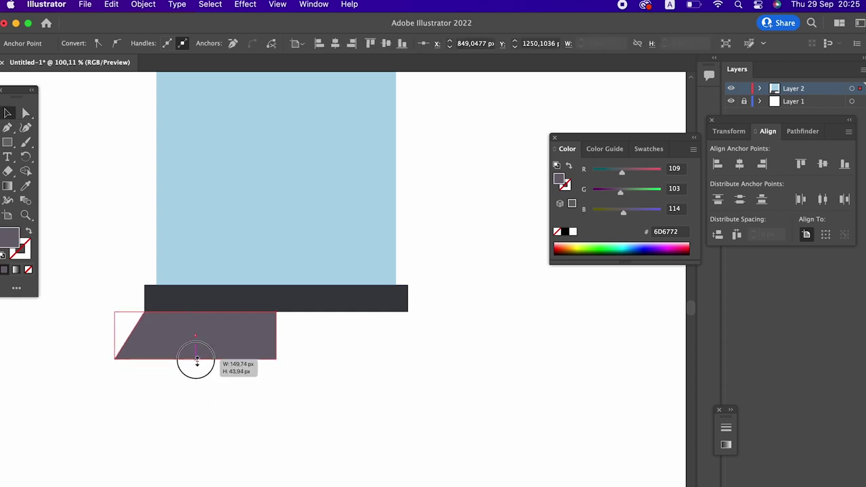
left_click(143, 4)
mouse_move(149, 23)
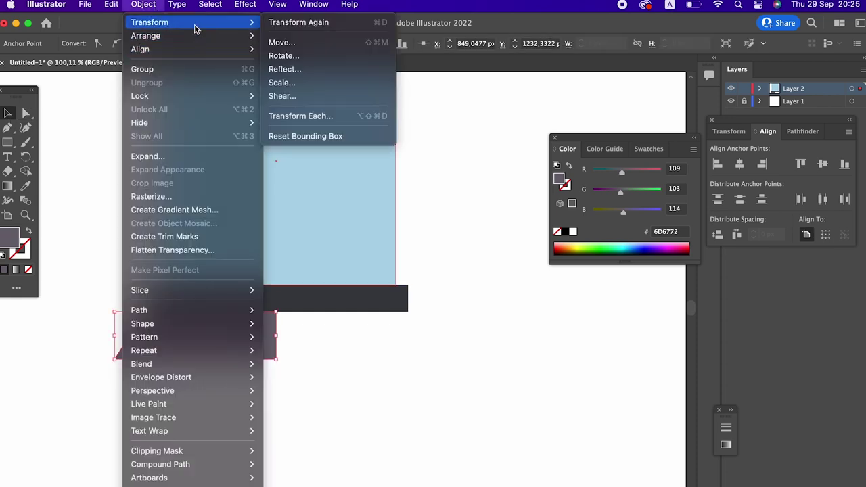
Make a mirrored copy of the shape, then undo back to the single original
left_click(298, 70)
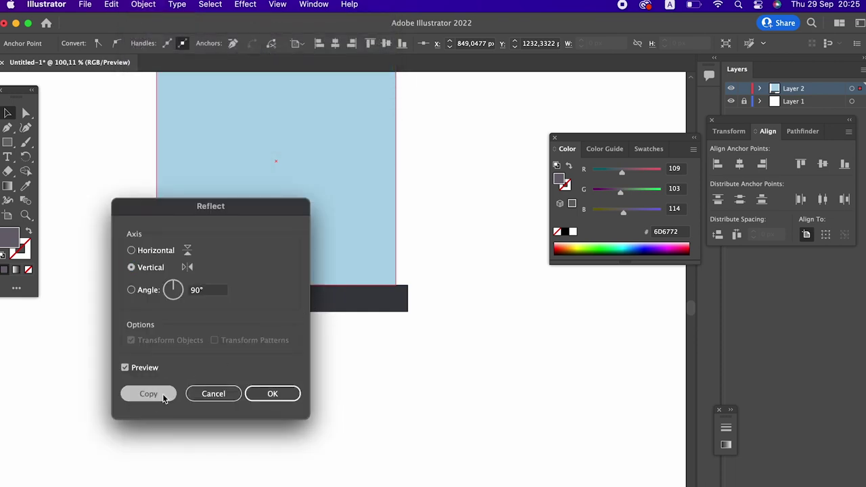
left_click(163, 397)
left_click_drag(165, 332, 366, 333)
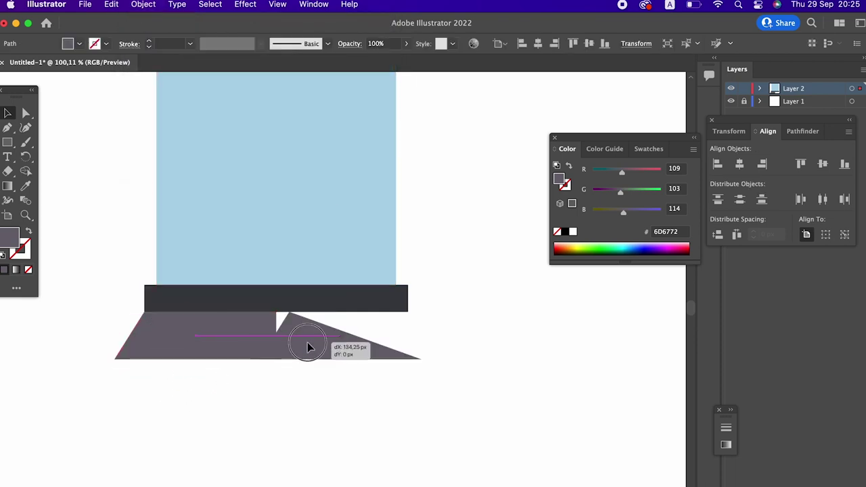
key("super+z")
left_click(371, 409)
key("super+z")
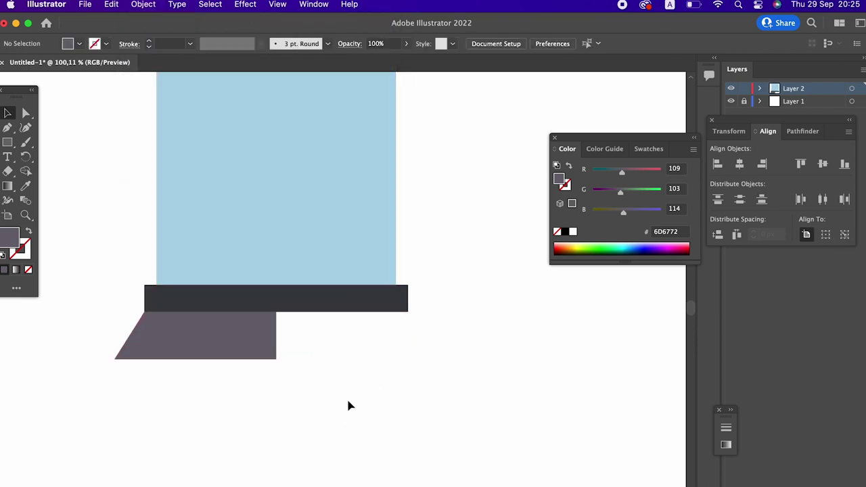
key("super+z")
Reflect a copy of the shape and place it right to complete the trapezoid base
left_click(133, 5)
mouse_move(150, 22)
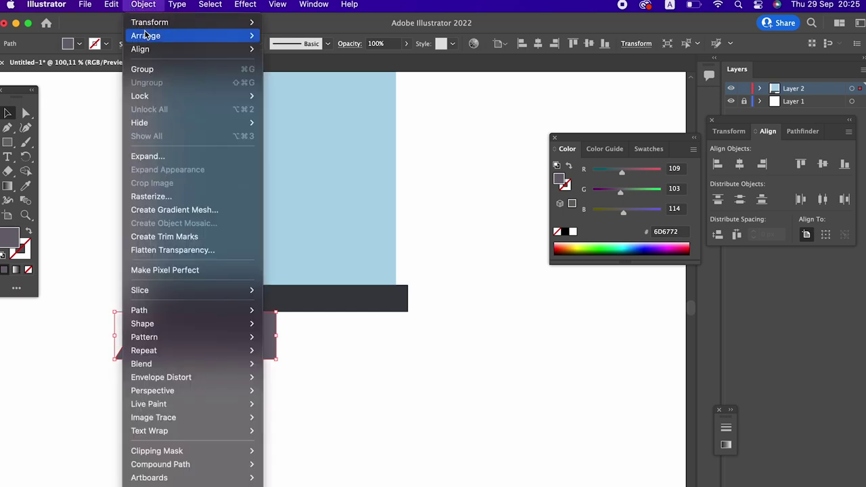
left_click(312, 67)
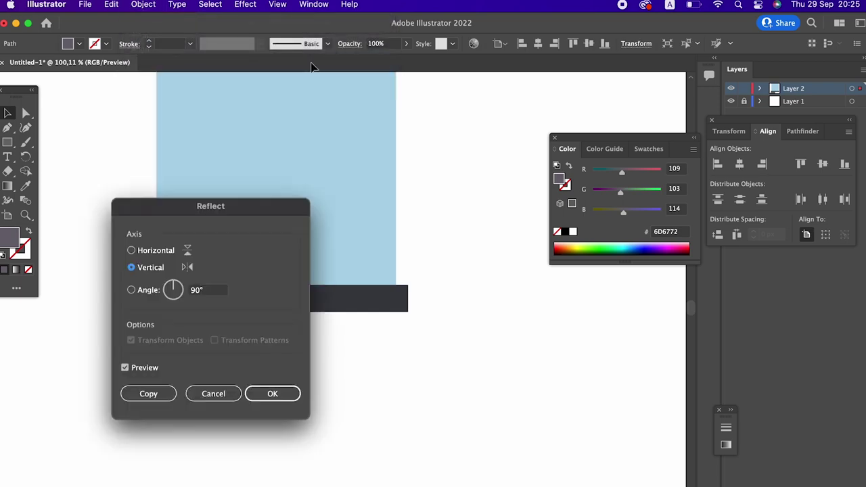
left_click(149, 394)
mouse_move(190, 336)
left_mouse_down()
mouse_move(358, 344)
mouse_move(349, 345)
left_mouse_up()
left_click(373, 437)
key("z")
left_click(332, 461, "alt")
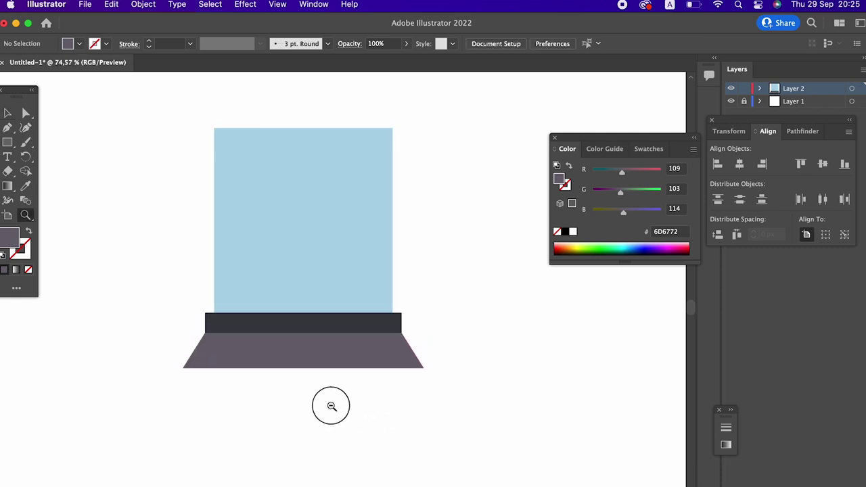
Fill the right half of the base with the darker grey 4A464F
left_click(7, 113)
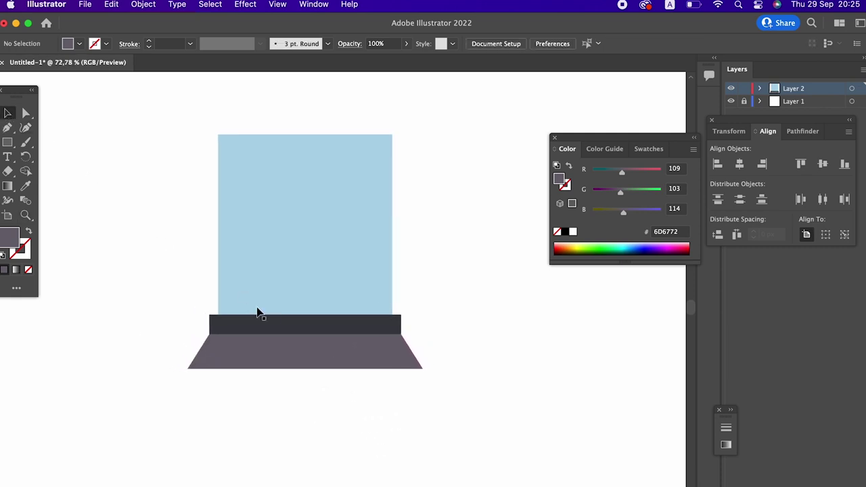
left_click(377, 365)
double_click(15, 246)
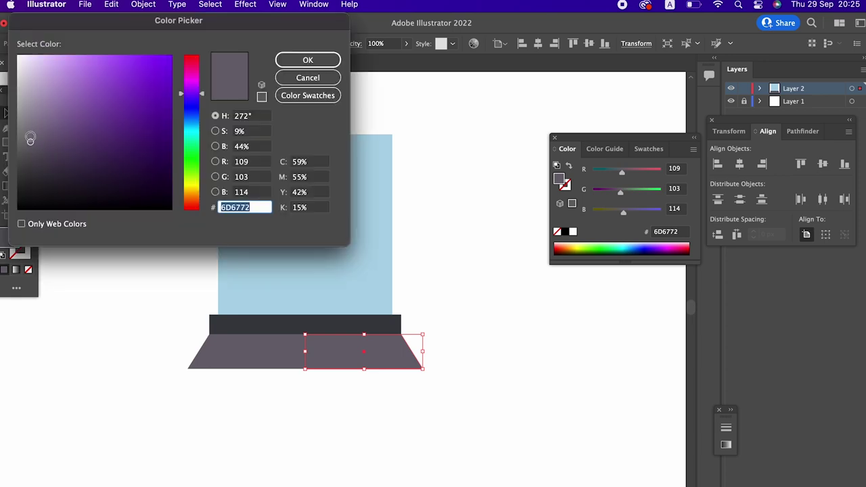
left_click(34, 160)
left_click(308, 60)
Draw a 133 px square over the glass's left side
left_click_drag(364, 270, 474, 329)
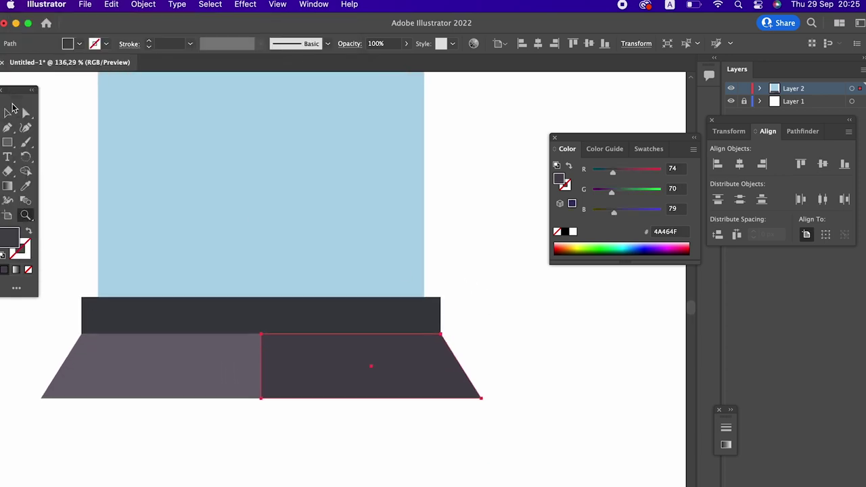
left_click(162, 230, "alt")
left_click_drag(163, 230, 192, 265)
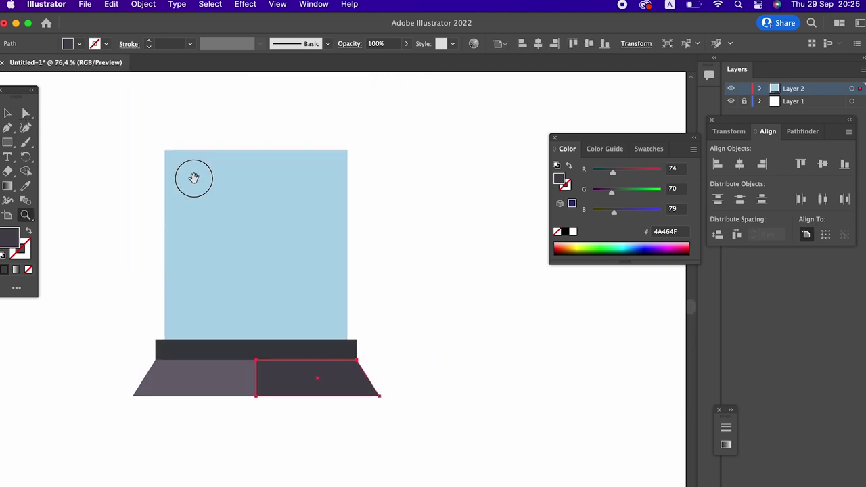
left_click_drag(193, 175, 207, 184)
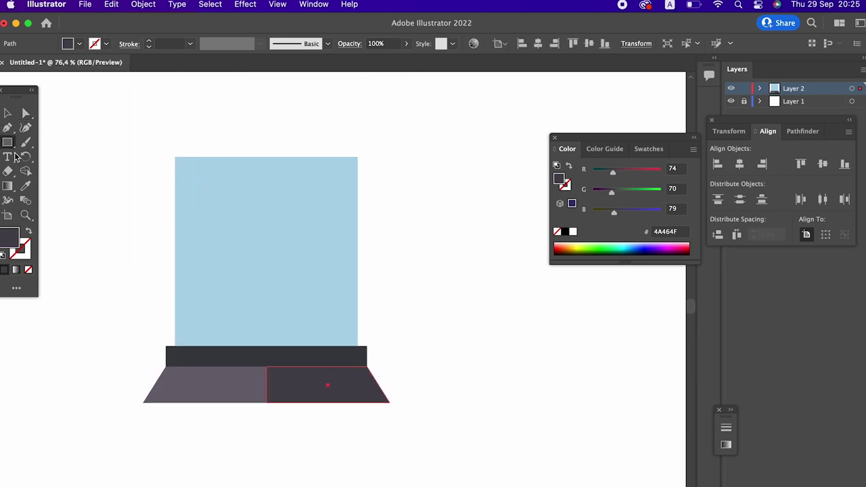
left_click_drag(118, 195, 228, 305)
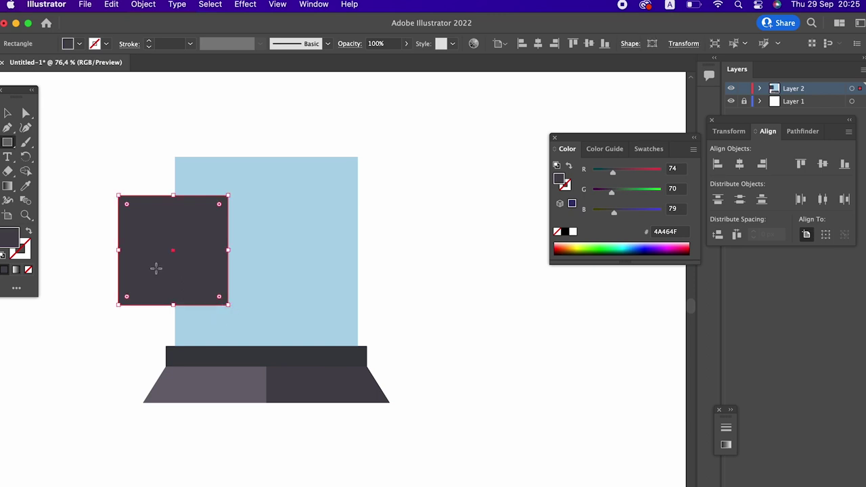
Give the square the left trapezoid's grey, stretch it taller, and send it behind the glass
left_click(25, 185)
left_click(183, 372)
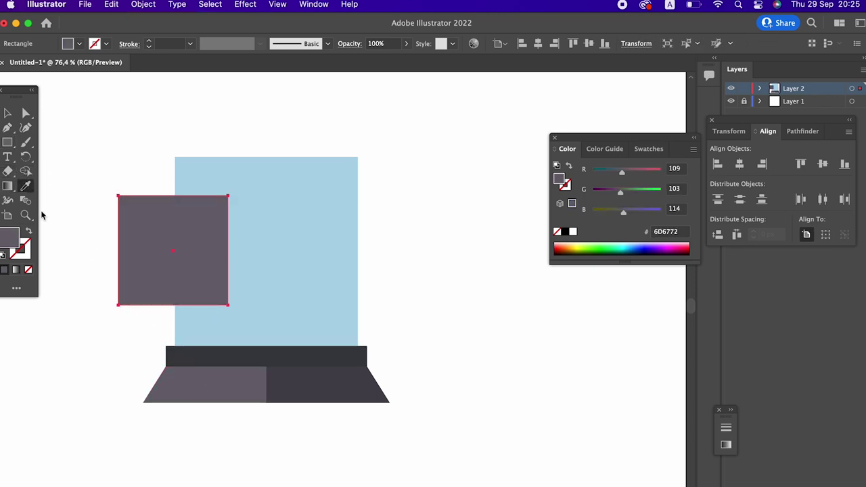
left_click(6, 113)
left_click_drag(174, 305, 174, 316)
left_click(144, 4)
mouse_move(140, 49)
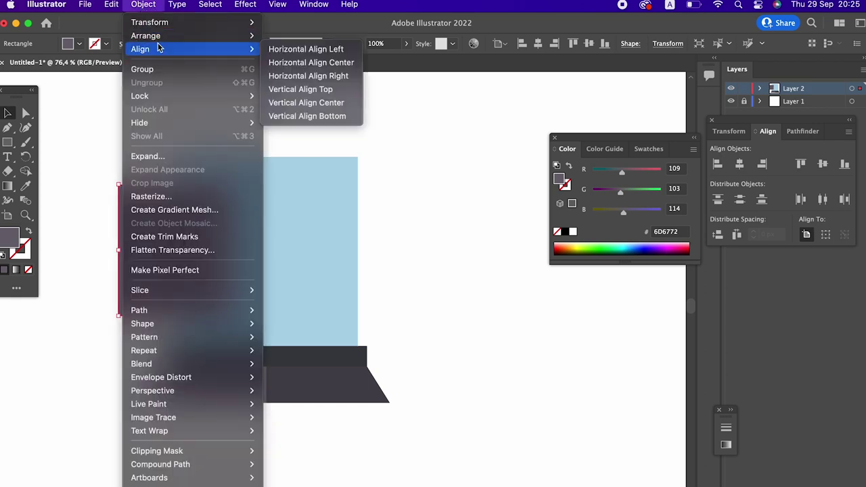
left_click(344, 75)
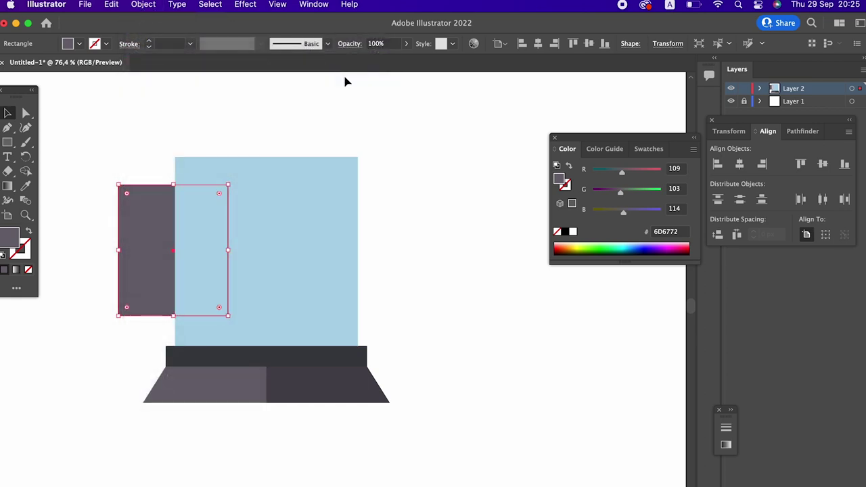
Turn the rectangle into a 28 pt grey outline and fit it beside the glass
left_click(369, 287)
left_click(161, 277)
left_click(28, 232)
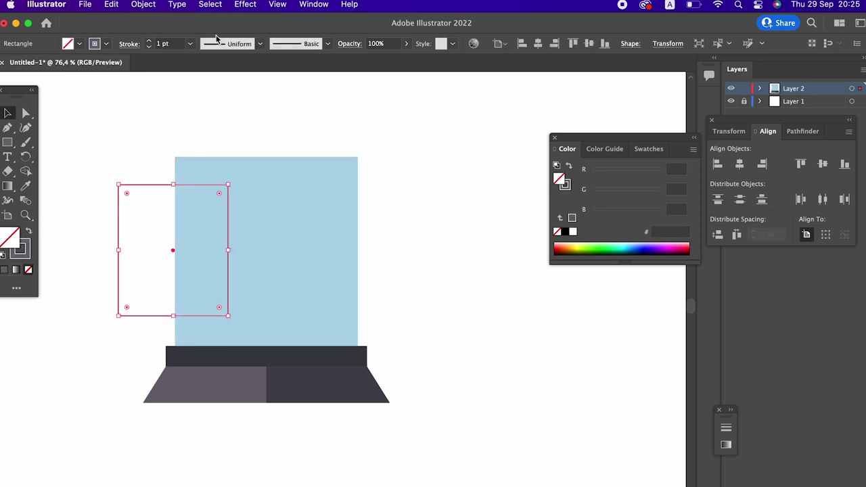
left_click(150, 42)
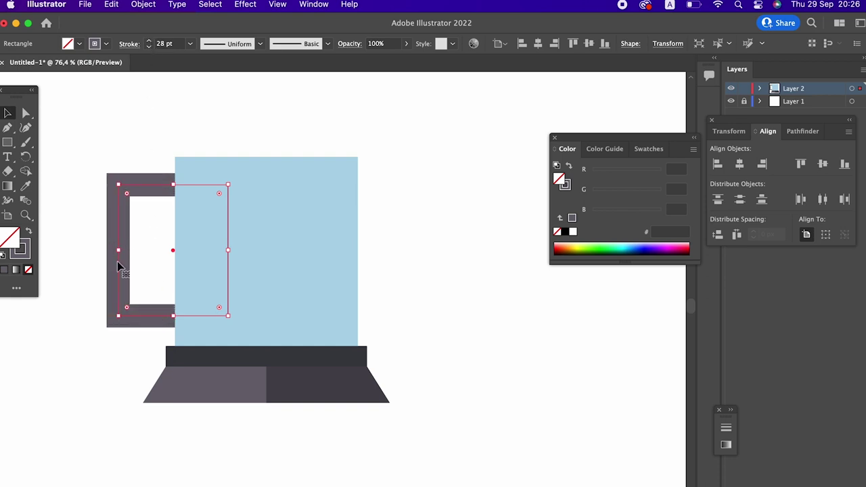
left_click_drag(117, 262, 136, 261)
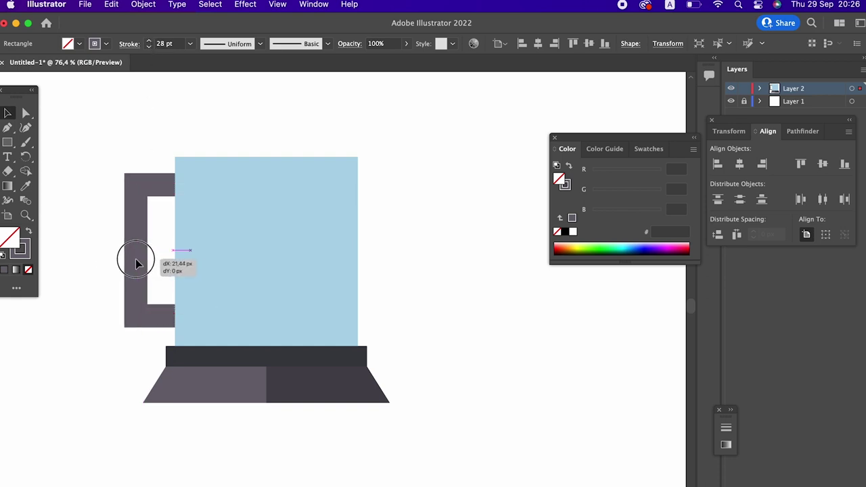
left_click_drag(190, 320, 193, 305)
Round the left corners of the handle outline
left_click(25, 114)
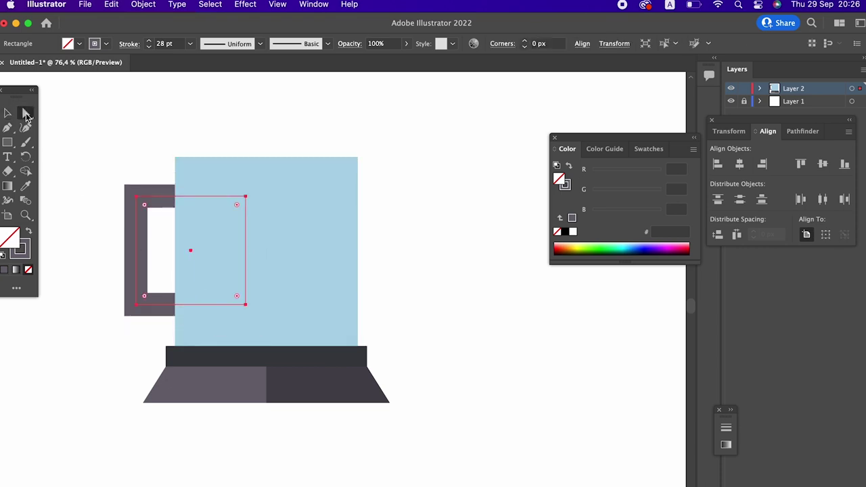
left_click_drag(118, 182, 138, 313)
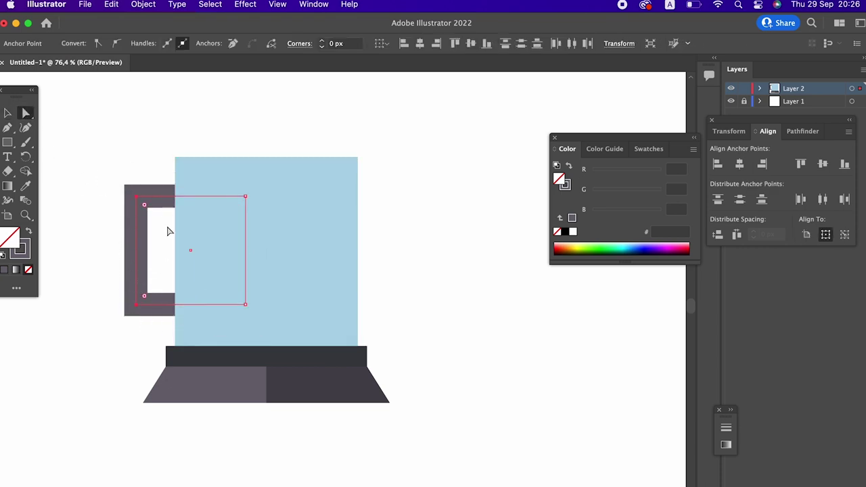
left_click_drag(146, 206, 149, 209)
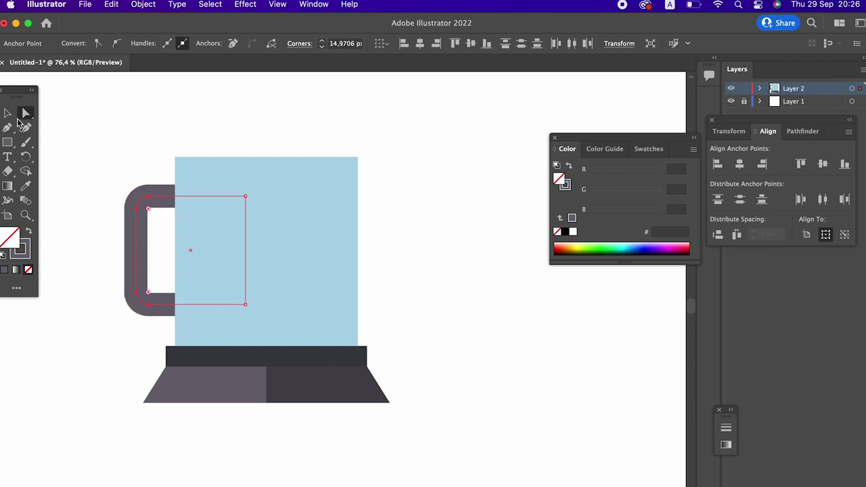
left_click(9, 116)
left_click(442, 282)
left_click(350, 286)
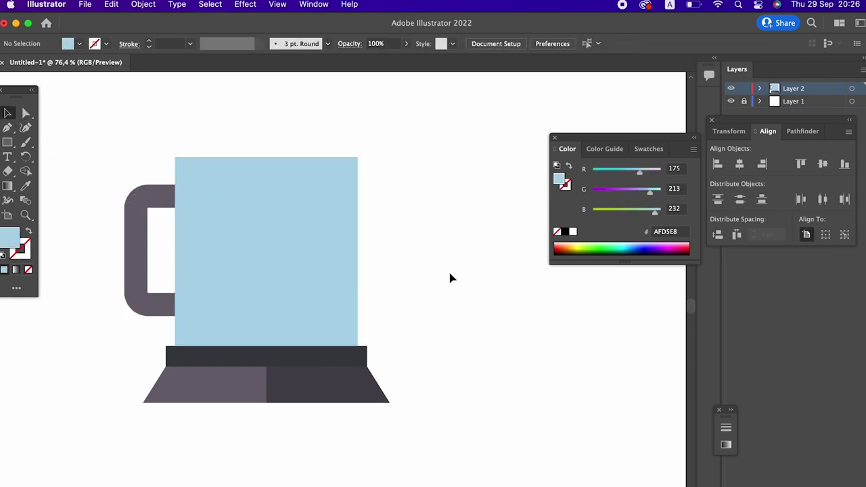
left_click(451, 278)
Raise the top edges of the glass and the handle to make both taller
scroll(419, 243, "down", 2)
left_click_drag(392, 237, 381, 262)
left_click(8, 113)
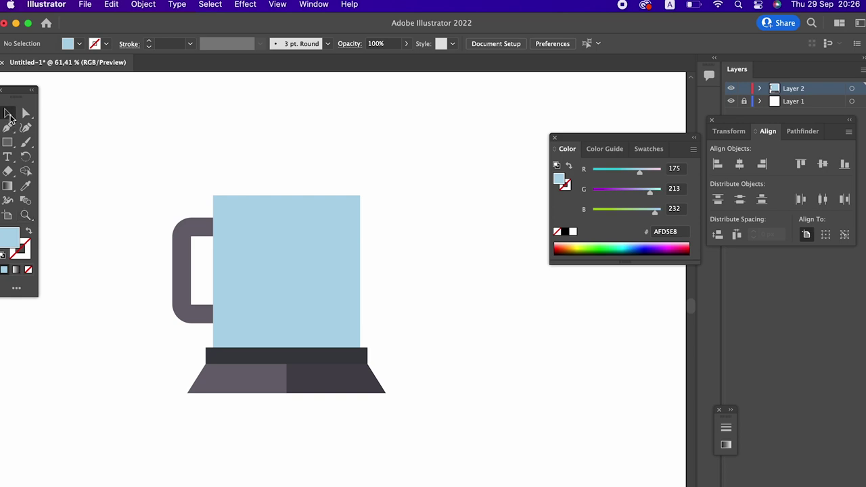
left_click(316, 274)
left_click_drag(289, 194, 289, 181)
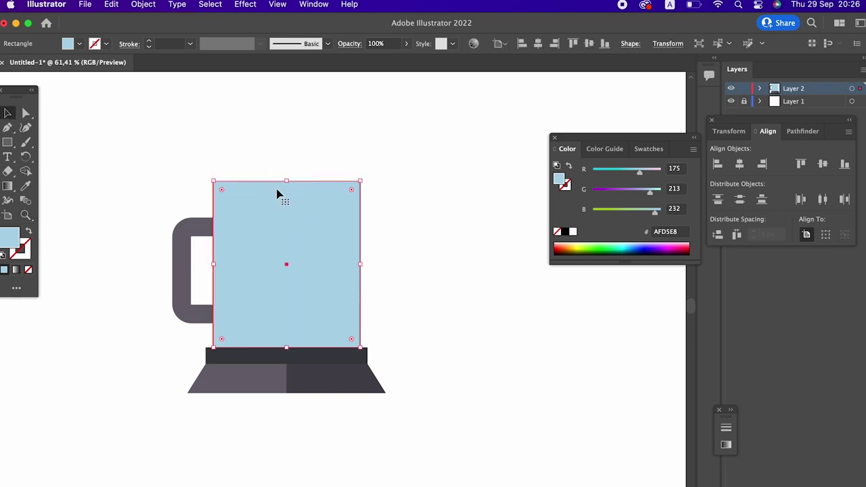
left_click(207, 234)
left_click_drag(225, 227, 226, 212)
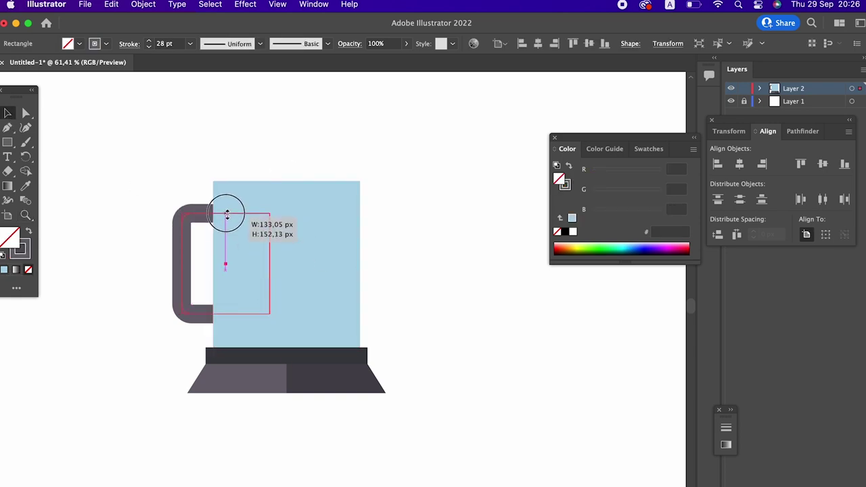
left_click(441, 292)
scroll(441, 292, "up", 1)
scroll(441, 292, "up", 1)
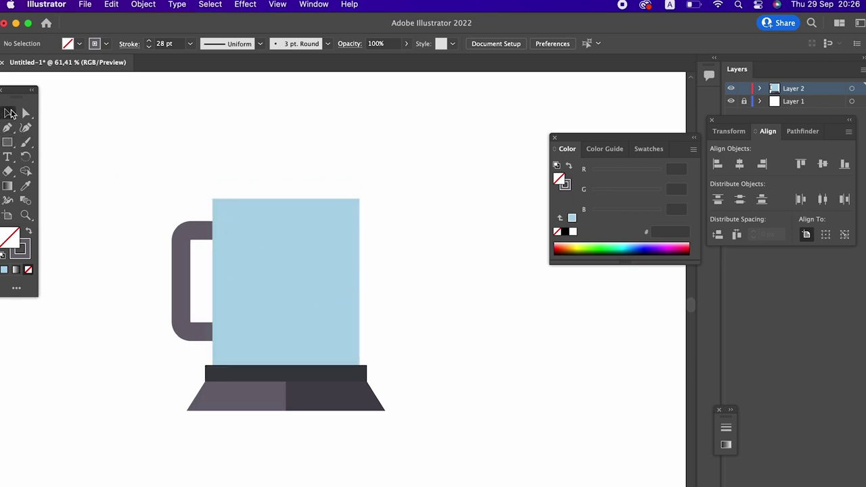
key("z")
left_click_drag(352, 286, 355, 309)
left_click(9, 144)
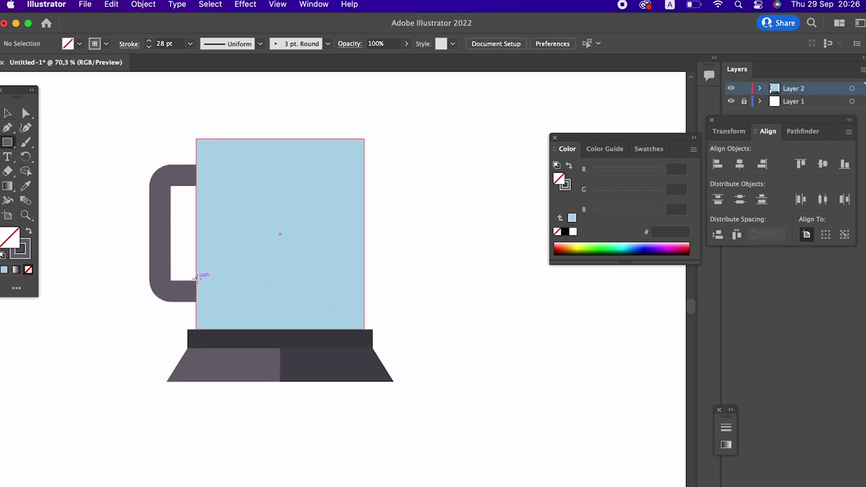
Draw a solid grey band across the lower glass, matching its width to the glass
left_click_drag(197, 279, 367, 308)
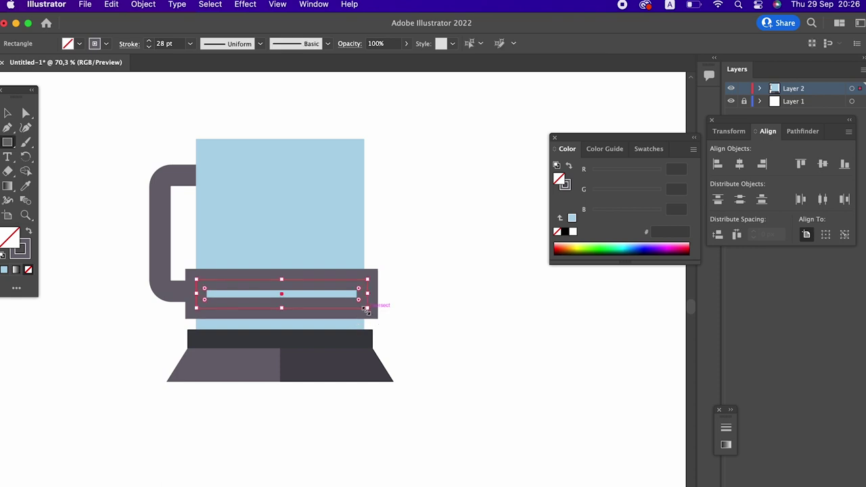
left_click(29, 234)
key("z")
mouse_move(261, 325)
left_mouse_down()
mouse_move(300, 325)
mouse_move(187, 258)
left_mouse_up()
left_click(6, 114)
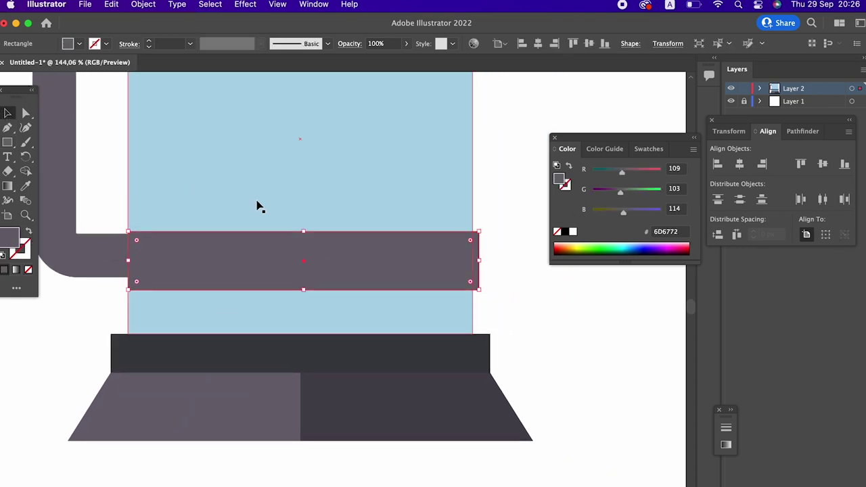
left_click_drag(480, 259, 473, 212)
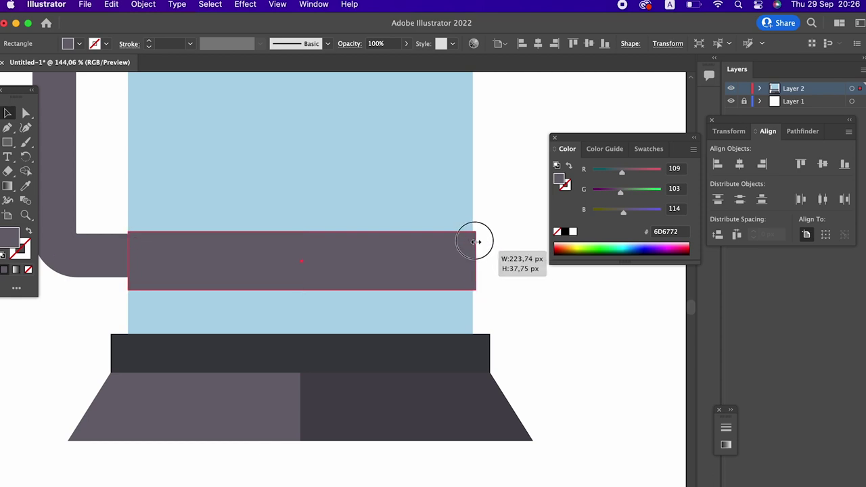
mouse_move(227, 210)
left_mouse_down()
mouse_move(201, 257)
mouse_move(179, 252)
left_mouse_up()
key("z")
mouse_move(111, 220)
left_mouse_down()
mouse_move(350, 392)
mouse_move(394, 368)
mouse_move(194, 304)
mouse_move(257, 283)
left_mouse_up()
key("v")
Expand the handle's outline stroke into a filled shape
left_click(230, 349)
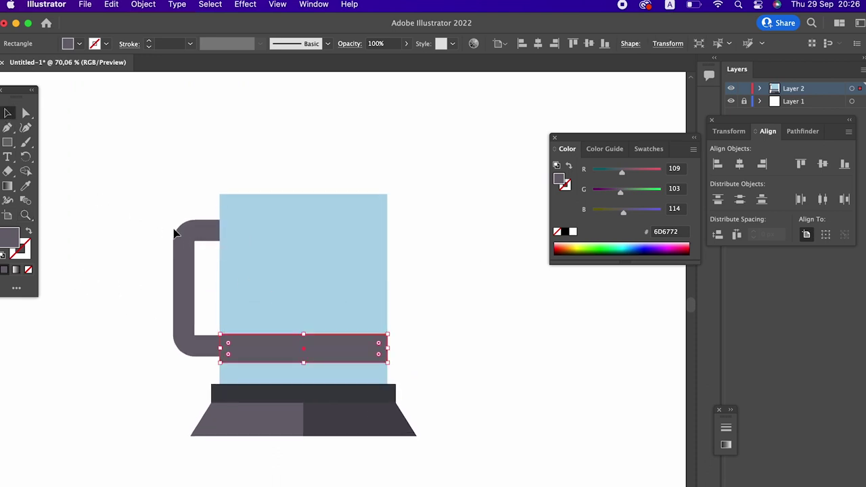
left_click(196, 277)
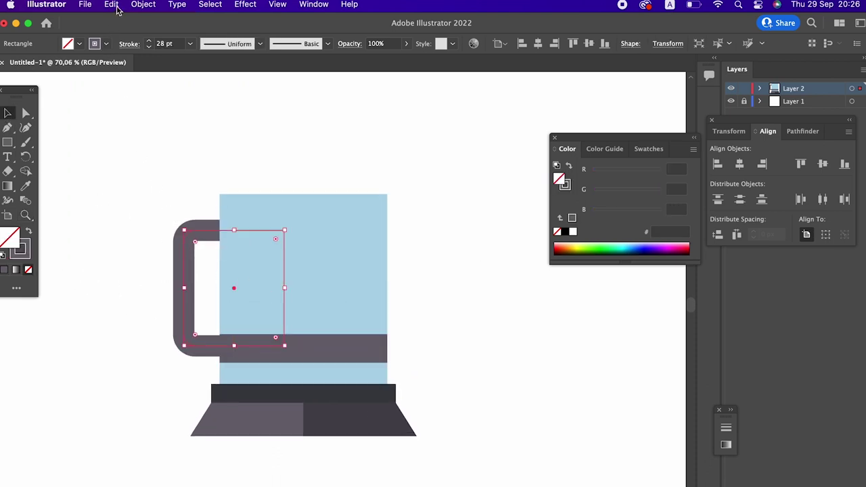
left_click(143, 4)
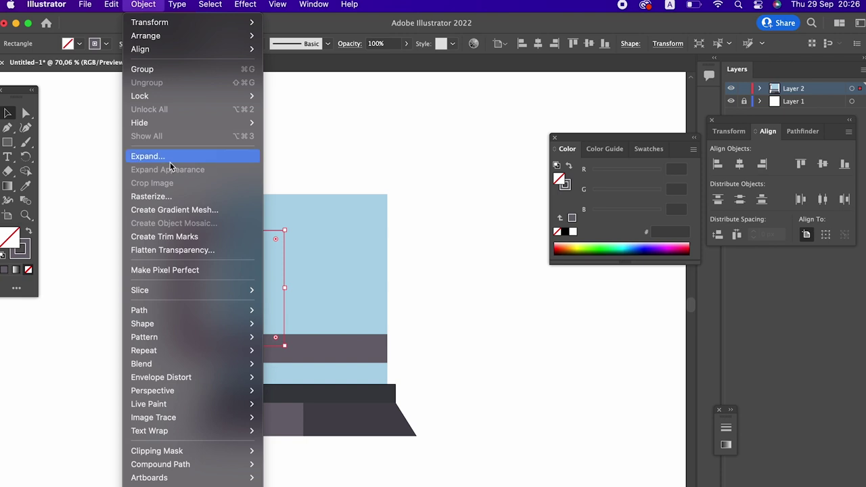
left_click(170, 162)
left_click(464, 356)
Adjust the lower band's height slightly
key("z")
left_click_drag(368, 410, 259, 305)
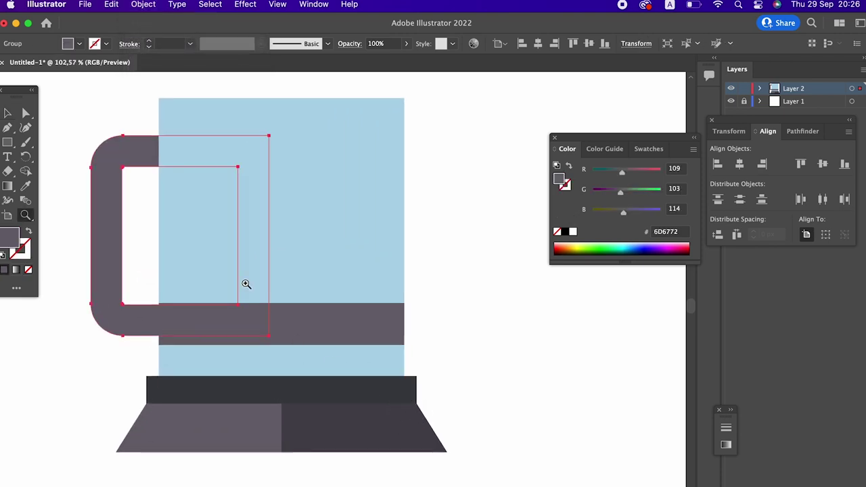
left_click(4, 116)
left_click(358, 328)
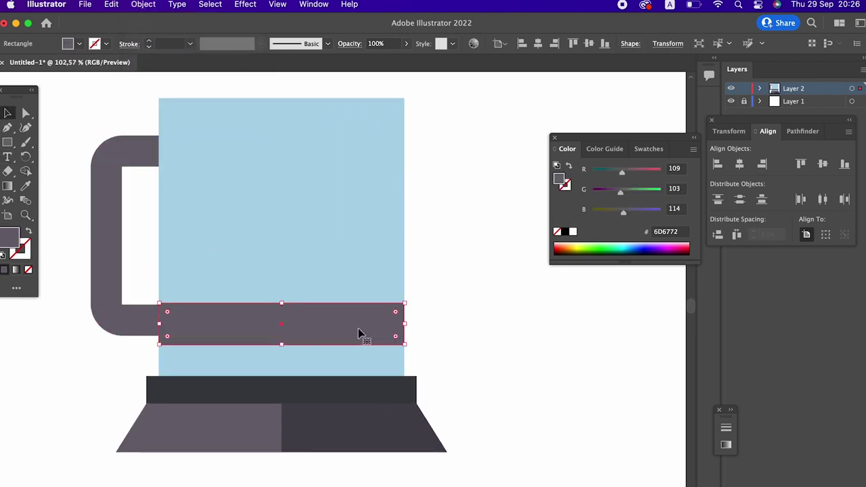
mouse_move(281, 305)
left_mouse_down()
mouse_move(133, 308)
mouse_move(273, 349)
mouse_move(166, 336)
left_mouse_up()
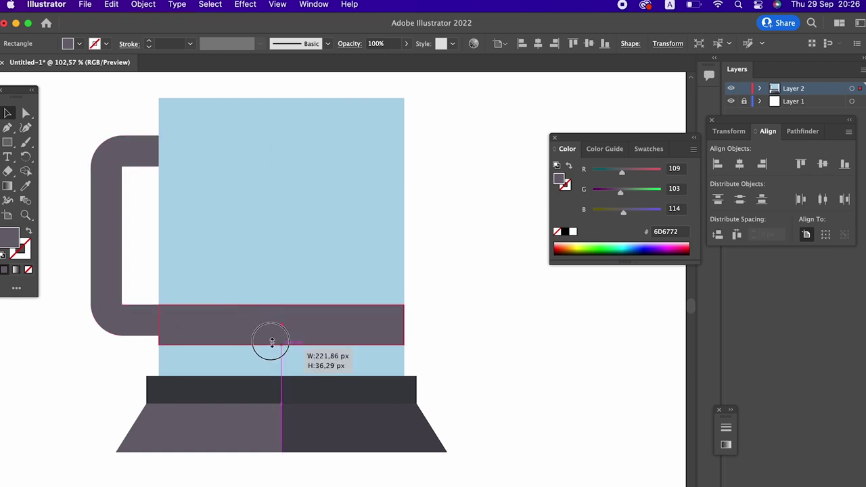
Paste a copy of the band in front and move it up near the glass top
scroll(166, 336, "down", 3)
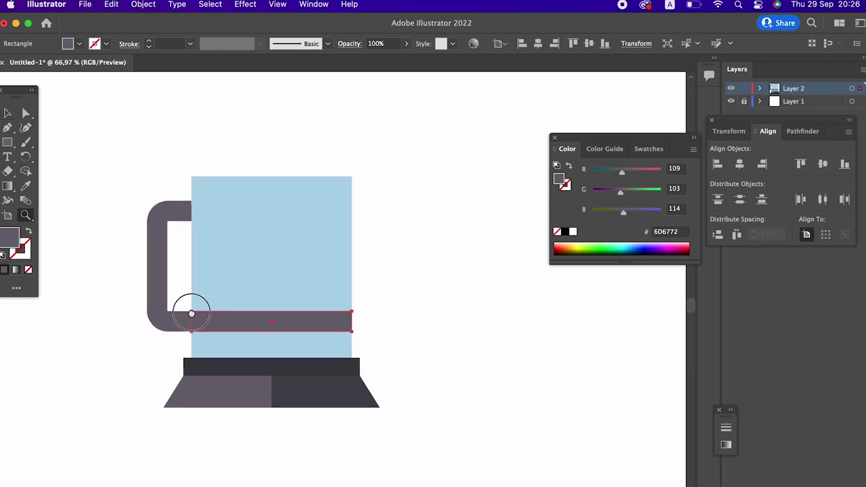
left_click(113, 7)
left_click(113, 8)
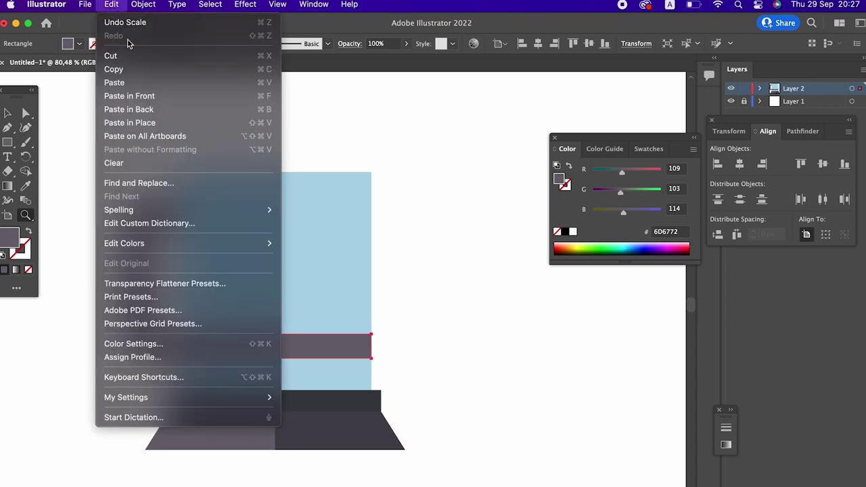
left_click(129, 95)
left_click(13, 112)
left_click_drag(269, 344, 269, 212)
key("z")
mouse_move(279, 245)
left_mouse_down()
mouse_move(249, 338)
mouse_move(59, 225)
left_mouse_up()
left_click(9, 144)
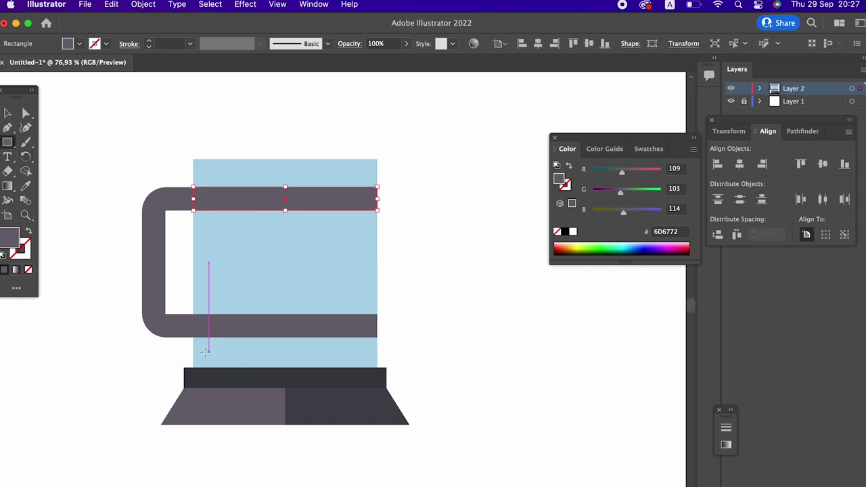
Draw a rectangle over the lower glass and fill it reddish-brown AD6F61
mouse_move(199, 368)
left_mouse_down()
mouse_move(372, 255)
mouse_move(373, 267)
left_mouse_up()
double_click(19, 246)
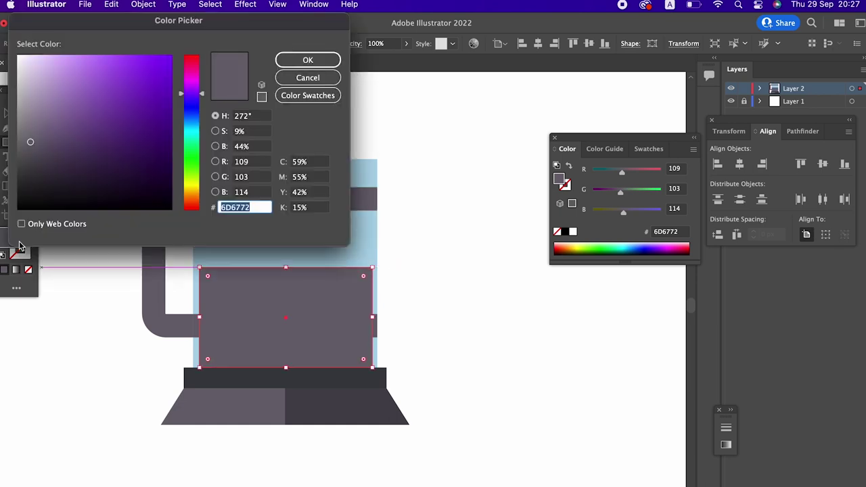
left_click_drag(182, 189, 181, 205)
mouse_move(108, 115)
left_mouse_down()
mouse_move(77, 97)
mouse_move(86, 103)
left_mouse_up()
key("Return")
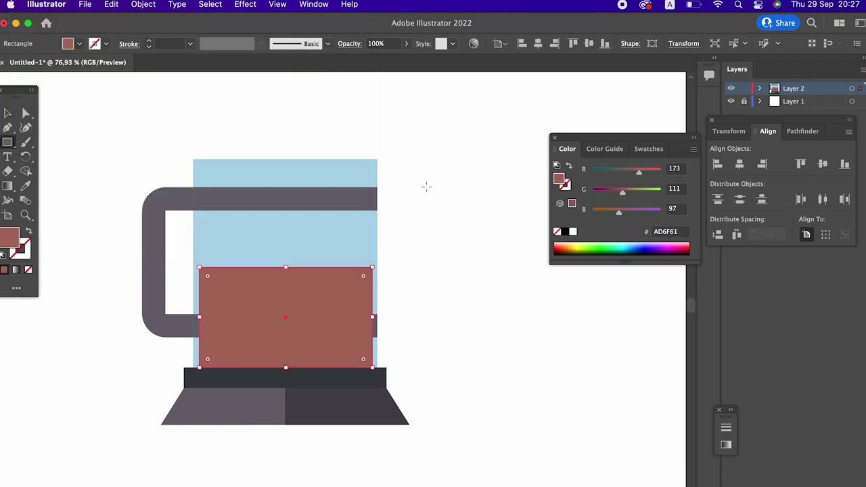
left_click(363, 108)
left_click(418, 314)
Send the coffee rectangle and blue glass to the back
left_click(6, 113)
left_click(416, 267)
left_click(354, 280)
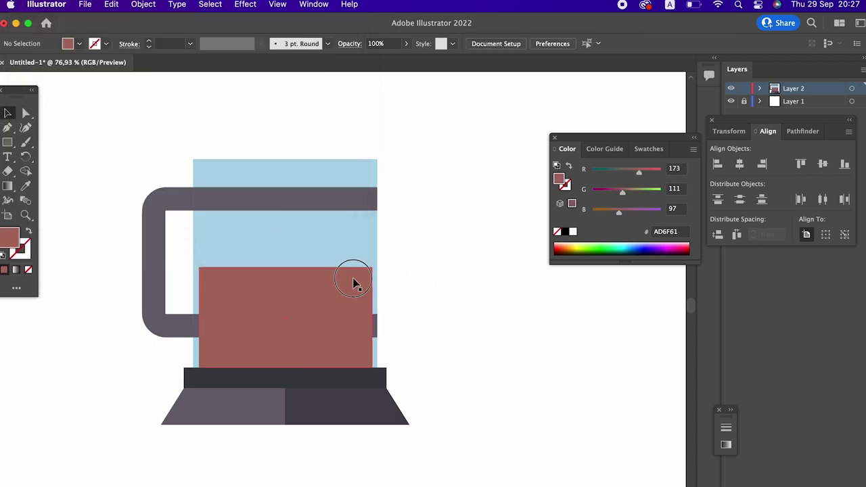
left_click(331, 228, "shift")
left_click(143, 4)
mouse_move(145, 36)
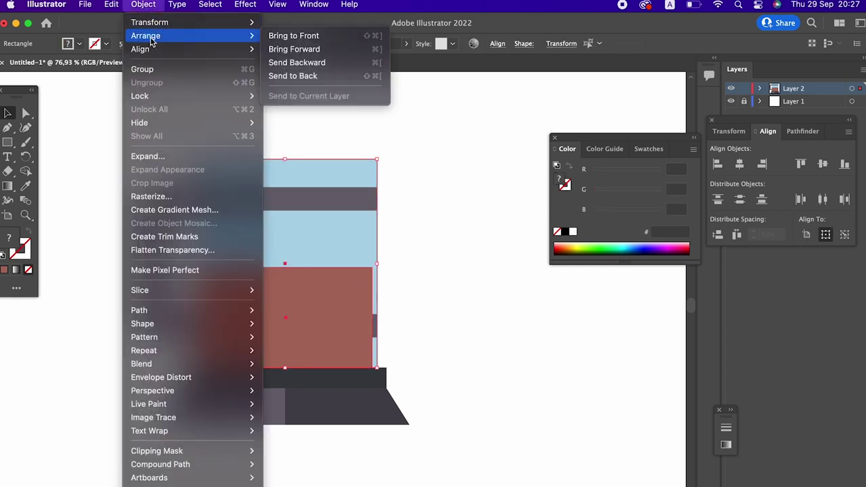
left_click(311, 75)
left_click(468, 268)
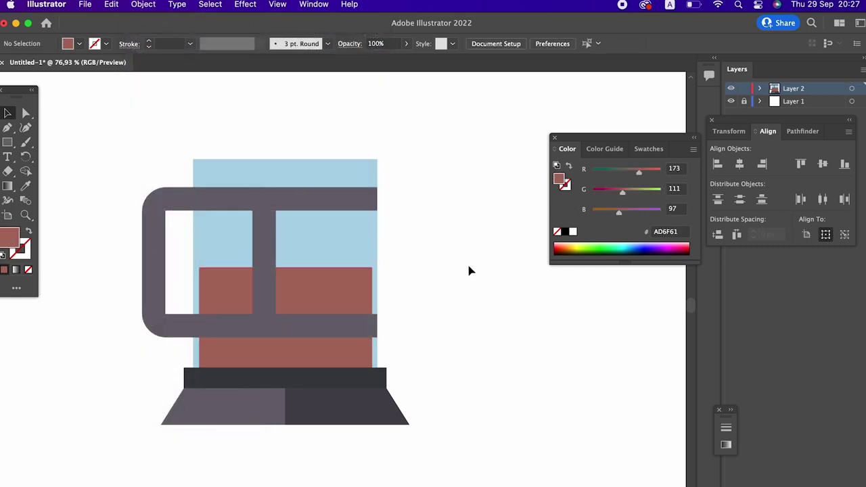
key("z")
left_click(439, 270, "alt")
Send the handle group to the back, behind the glass
left_click(7, 113)
mouse_move(193, 224)
left_mouse_down()
mouse_move(209, 228)
mouse_move(190, 232)
left_mouse_up()
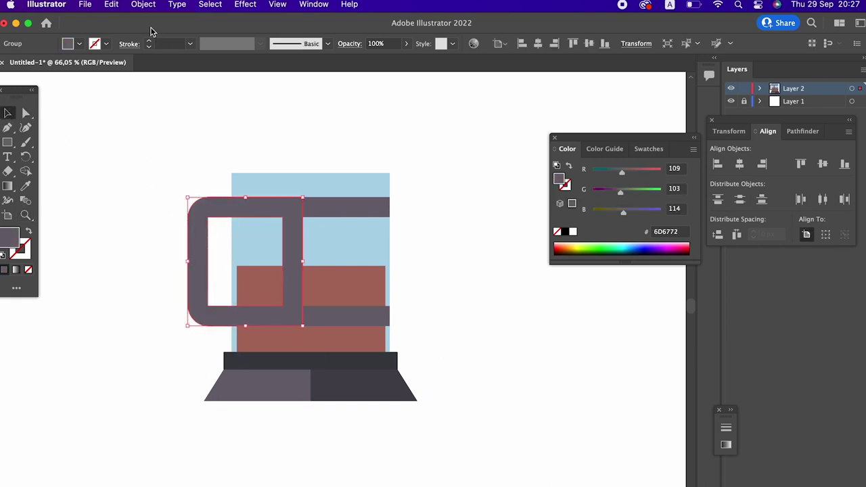
left_click(142, 4)
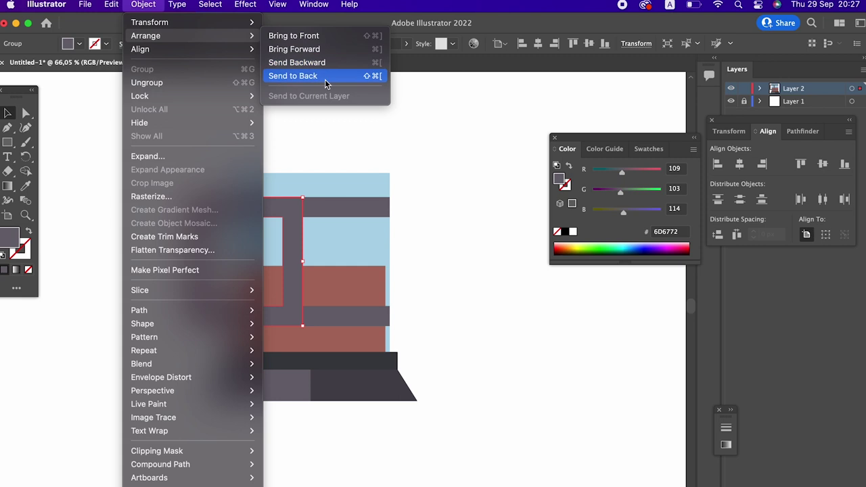
left_click(325, 76)
left_click(489, 284)
Give the handle group a darker 4A464F fill sampled with the Eyedropper
key("z")
left_click_drag(437, 309, 486, 280)
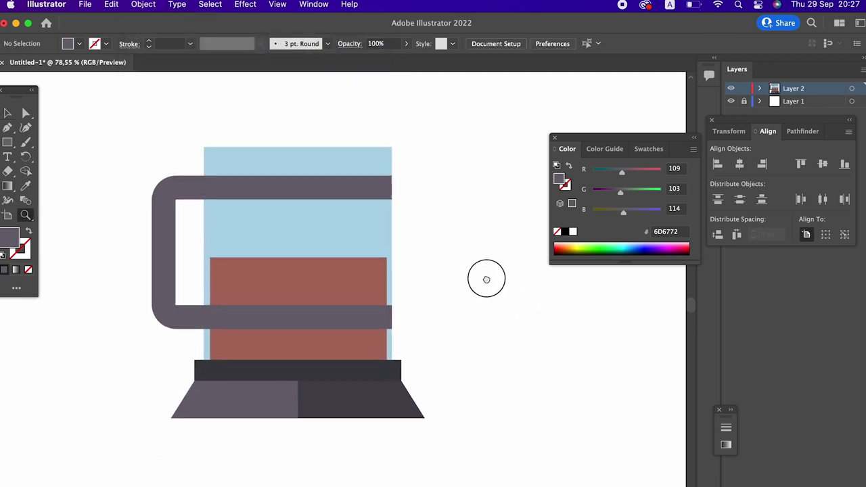
left_click(7, 113)
left_click_drag(93, 128, 164, 218)
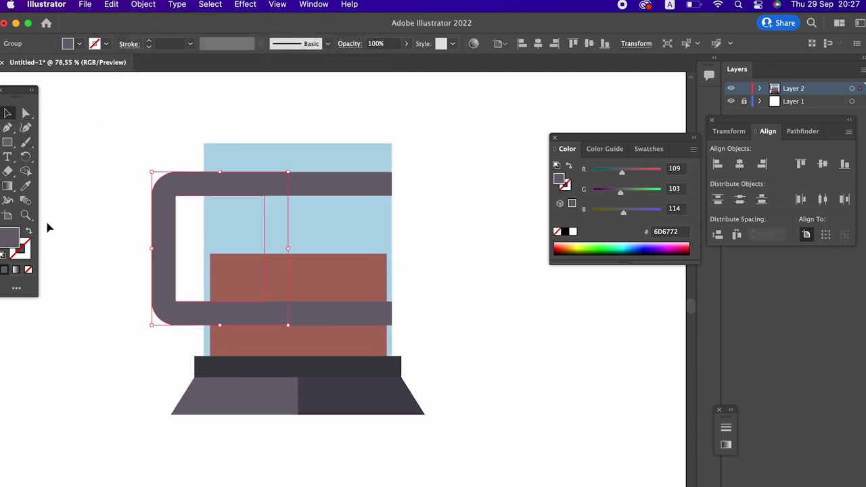
left_click(26, 190)
left_click(337, 381)
scroll(335, 358, "up", 2)
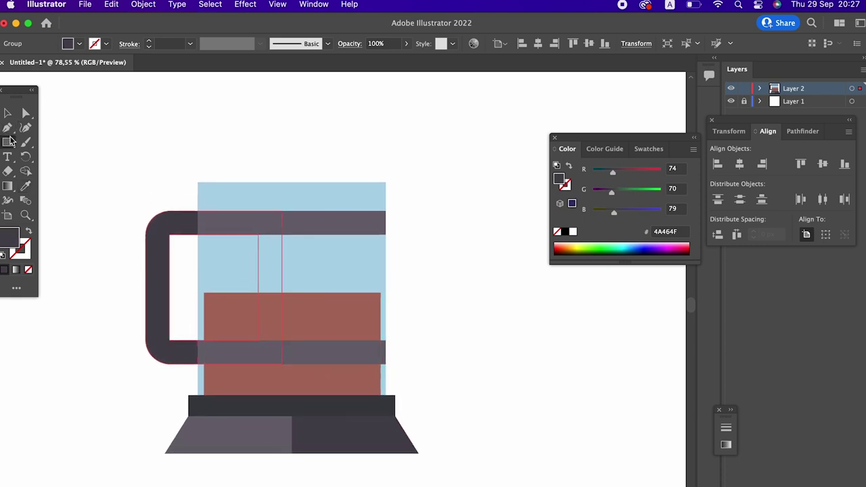
Draw a dark lid band above the glass and paste a copy in front
mouse_move(197, 181)
left_mouse_down()
mouse_move(396, 161)
mouse_move(387, 161)
left_mouse_up()
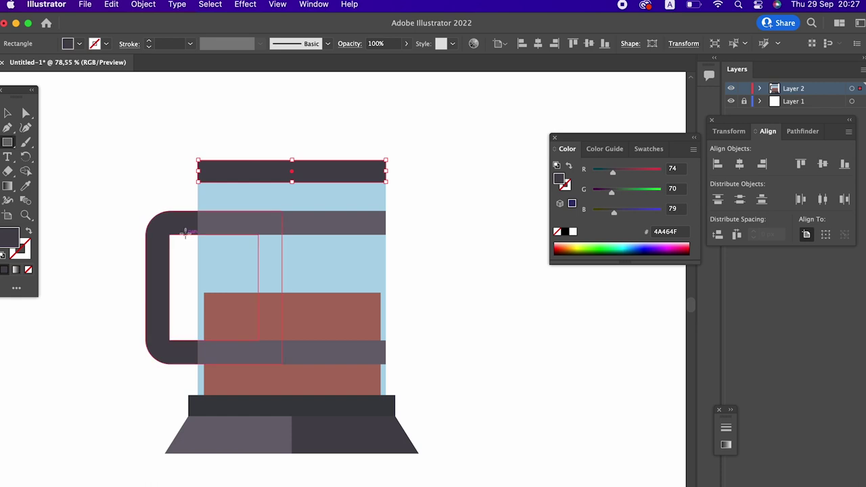
key("v")
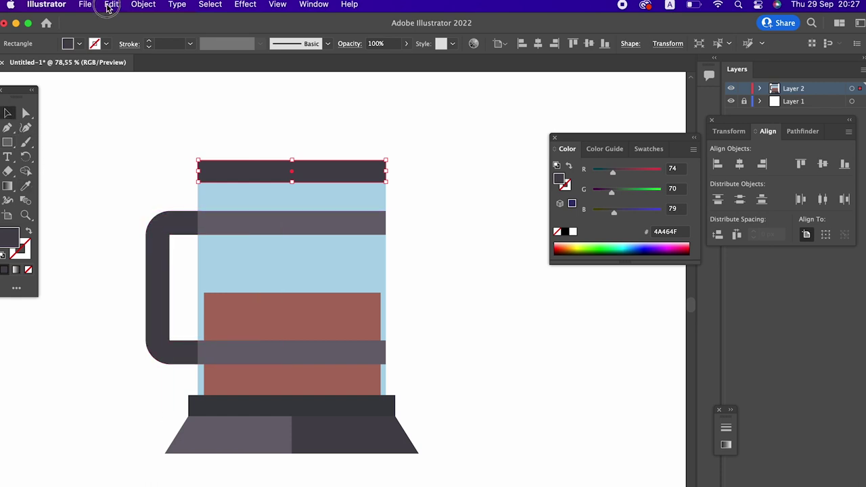
left_click(110, 5)
left_click(129, 68)
left_click(111, 5)
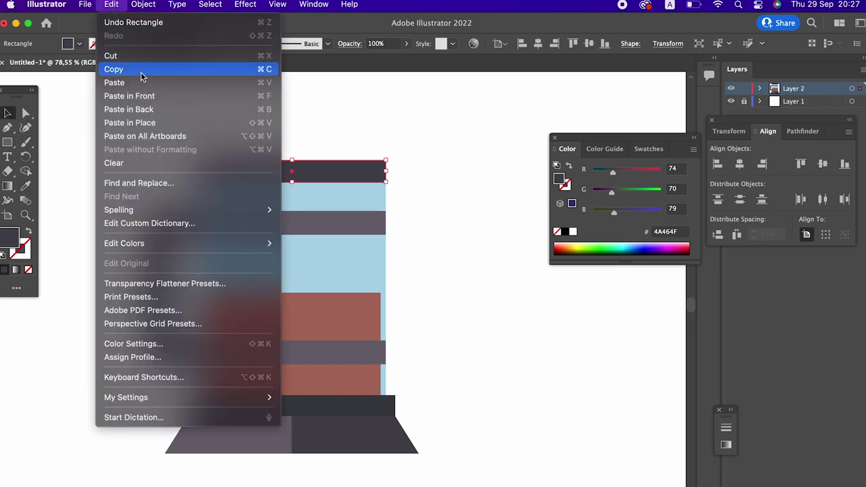
left_click(140, 95)
Stretch the copy upward and widen it beyond the glass edges as a cap
left_click_drag(296, 183, 296, 136)
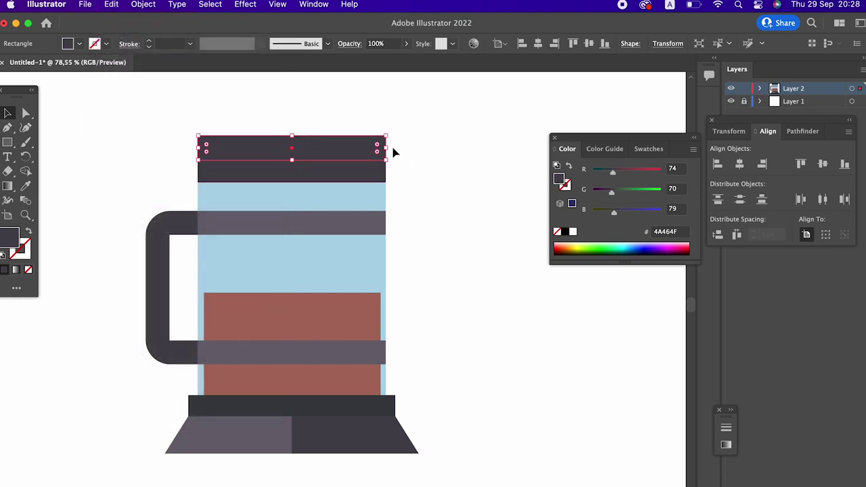
left_click_drag(390, 149, 397, 148)
left_click(449, 246)
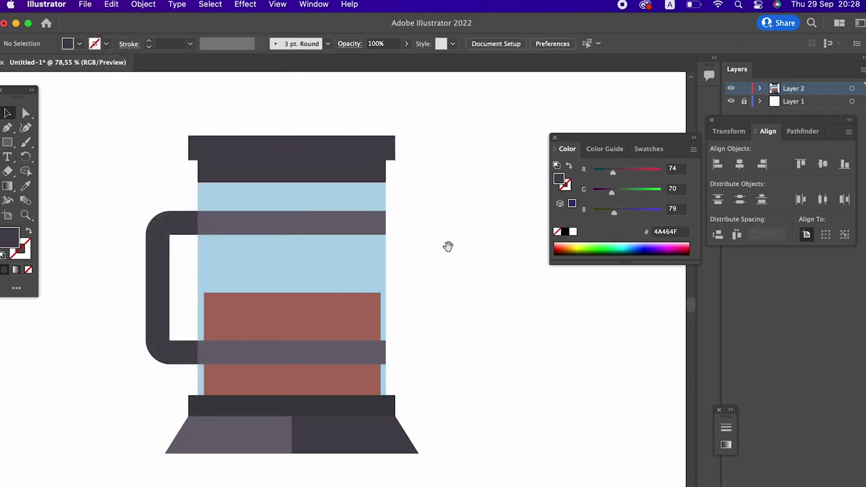
key("z")
left_click(441, 254, "alt")
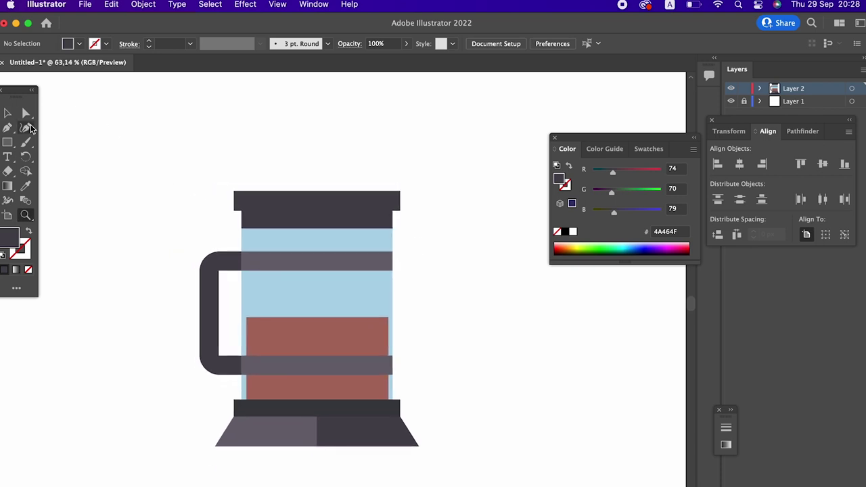
Give the cap the base band's dark 3B3E44 colour via the Eyedropper
left_click(276, 202)
key("i")
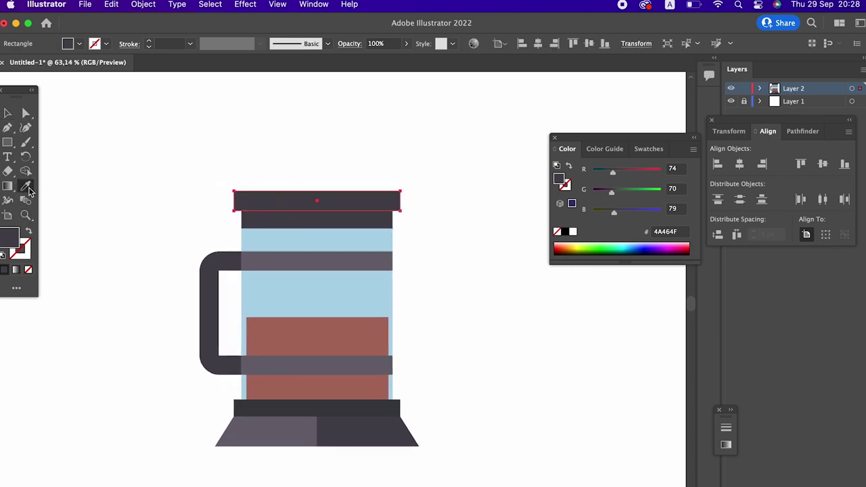
left_click(318, 406)
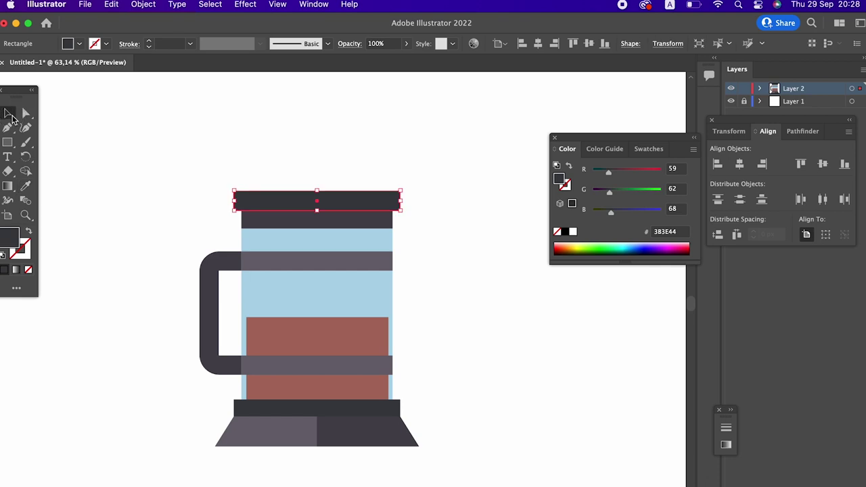
key("super+shift+a")
key("z")
left_click(168, 184)
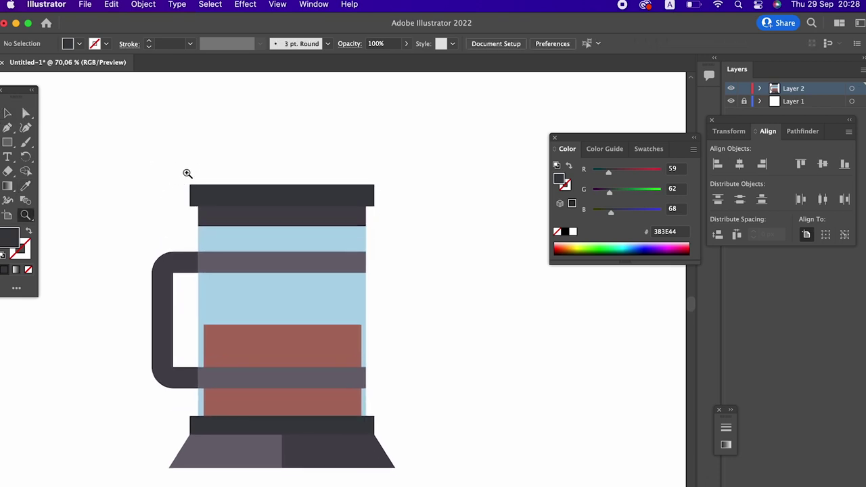
Draw a tall plunger rod through the lid and centre it
left_click_drag(6, 143, 48, 142)
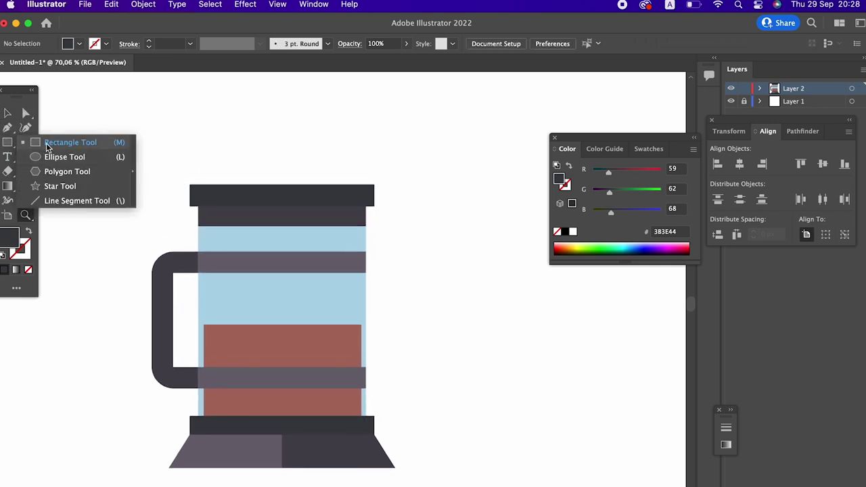
left_click_drag(276, 121, 296, 373)
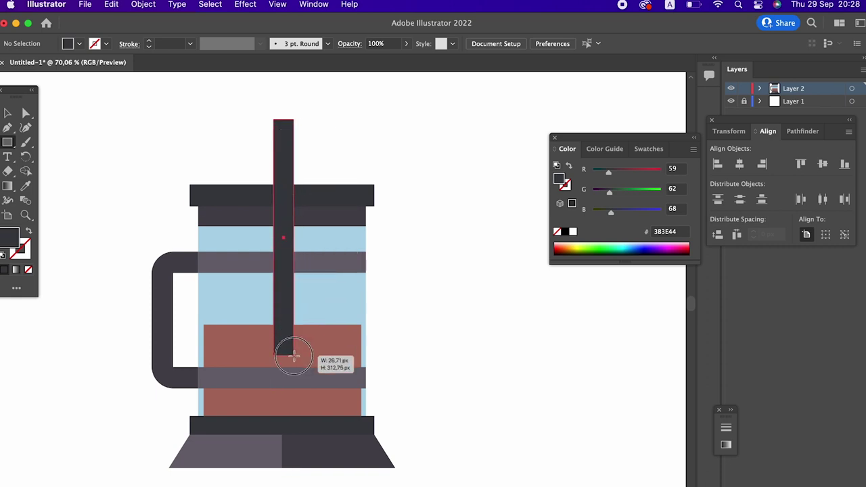
left_click_drag(296, 373, 295, 371)
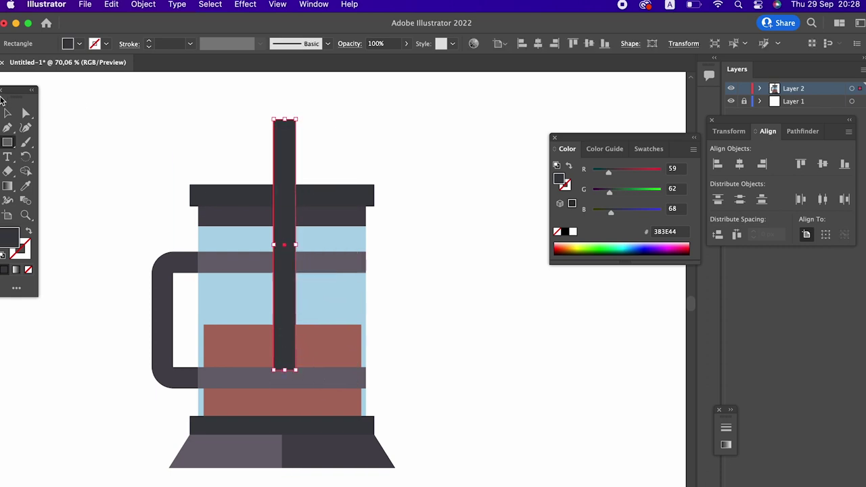
left_click(8, 113)
left_click(467, 224)
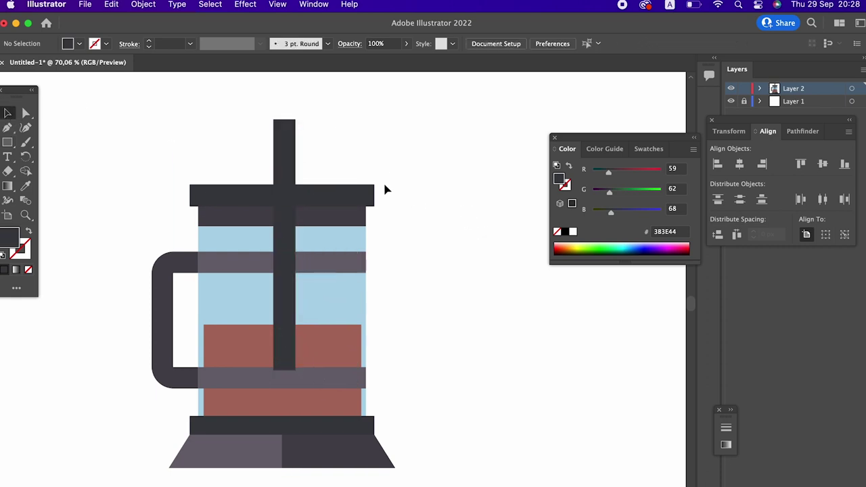
left_click_drag(286, 156, 283, 152)
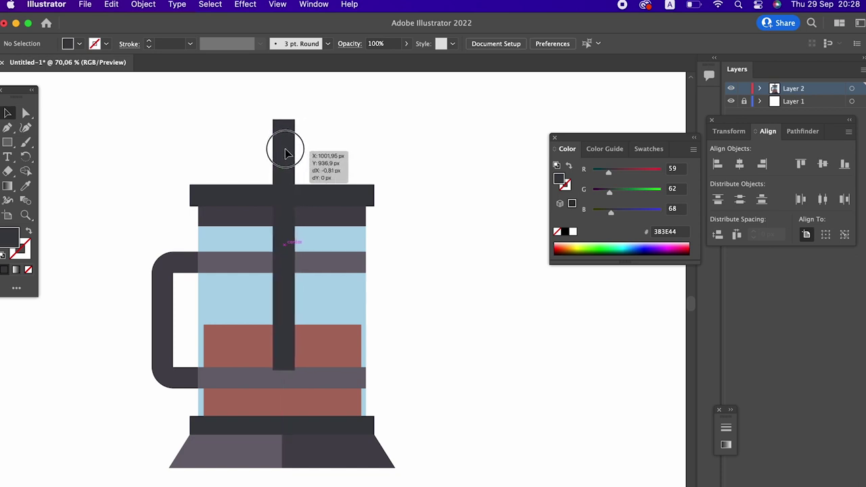
left_click_drag(284, 153, 283, 153)
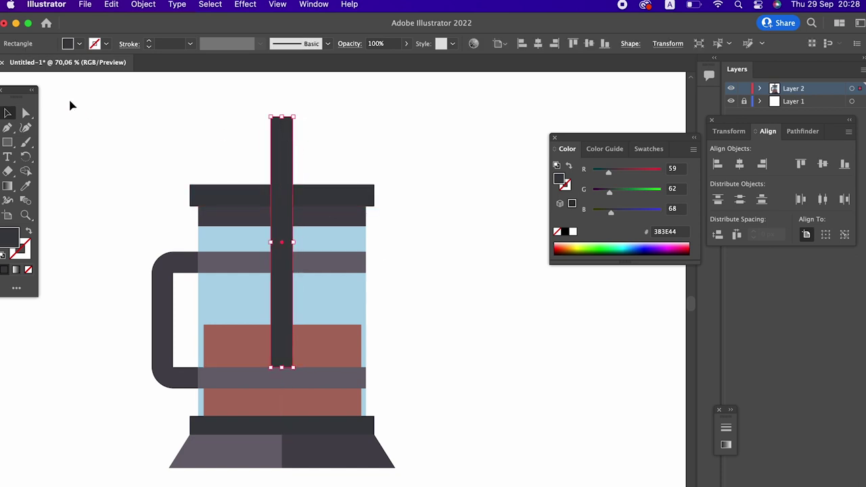
Send the rod, glass and handle to the back and begin a circle above the rod
left_click(324, 245, "shift")
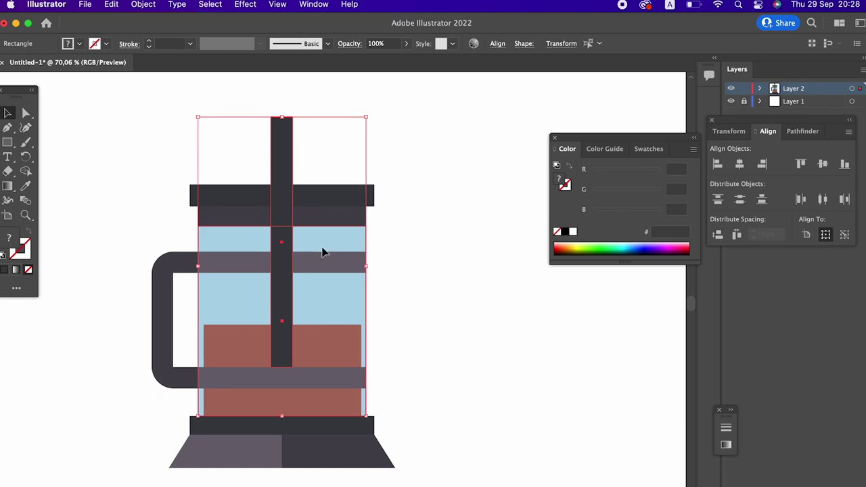
left_click(170, 283, "shift")
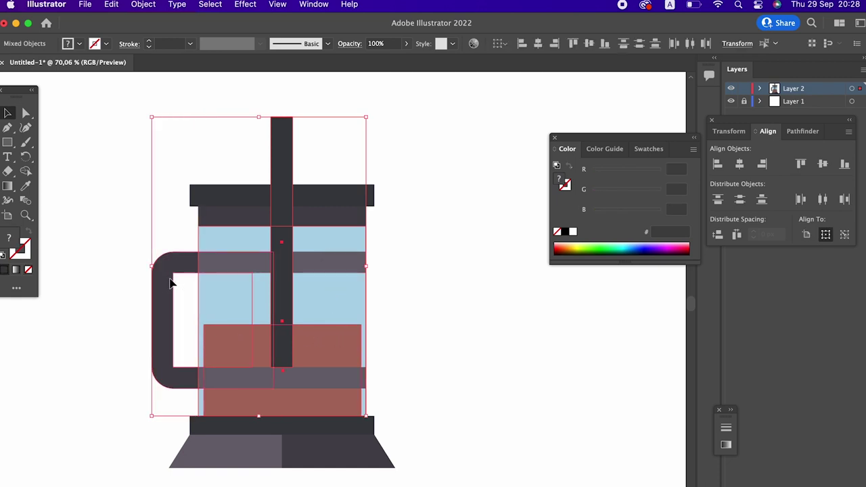
left_click(137, 6)
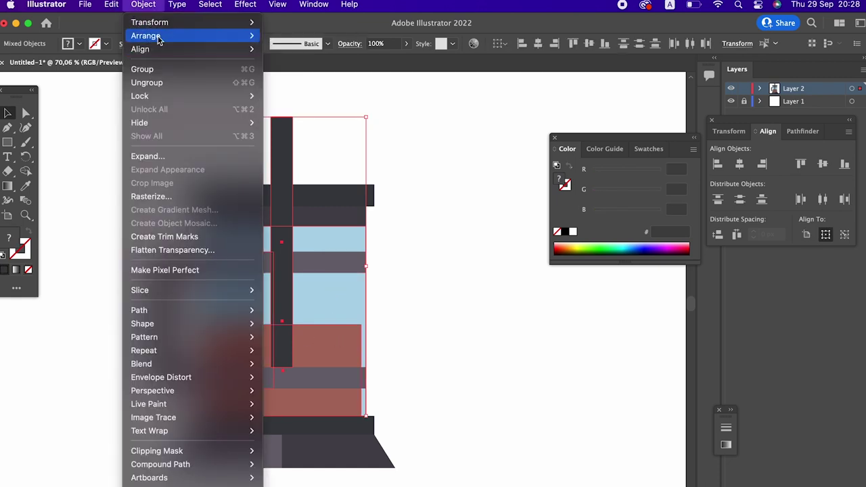
left_click(291, 77)
left_click(449, 286)
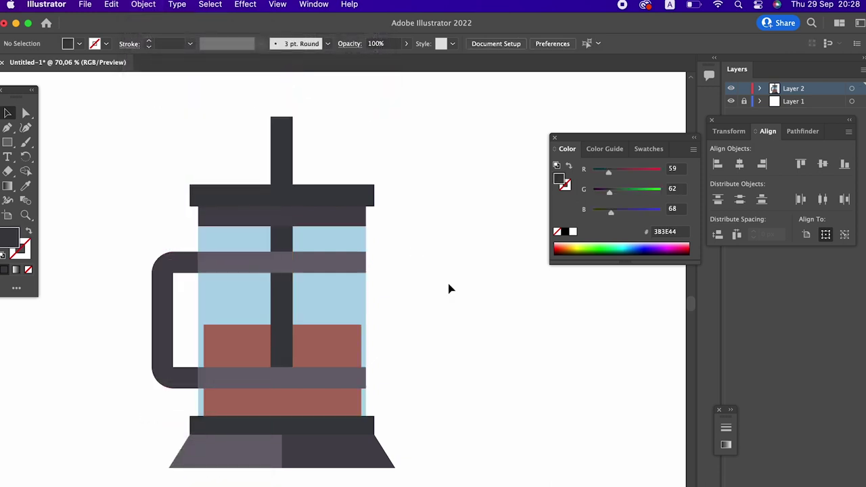
left_click_drag(441, 302, 458, 271)
left_click_drag(357, 187, 360, 253)
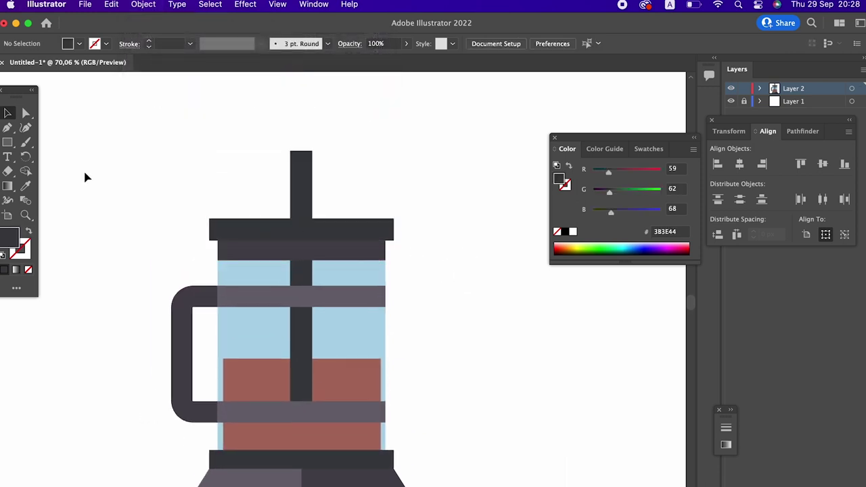
left_click_drag(7, 142, 67, 155)
left_click_drag(225, 108, 328, 154)
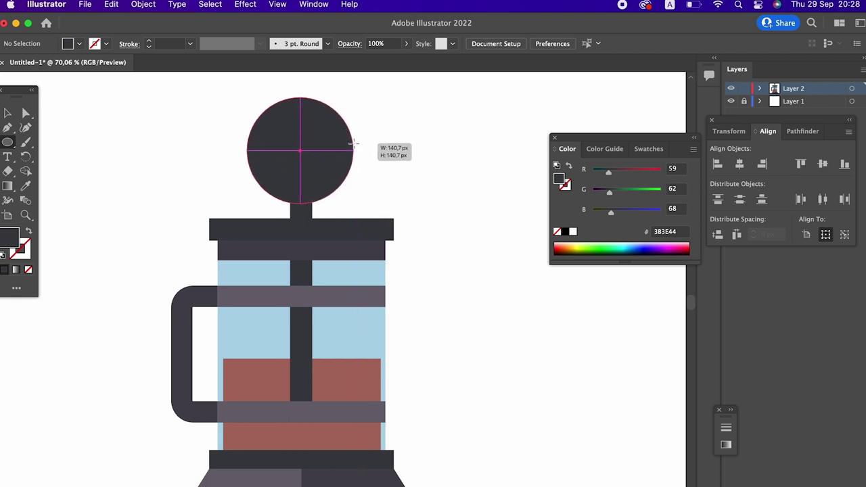
Draw a knob circle of about 120 px and centre it on the rod
left_click_drag(329, 154, 353, 150)
left_click_drag(354, 202, 341, 191)
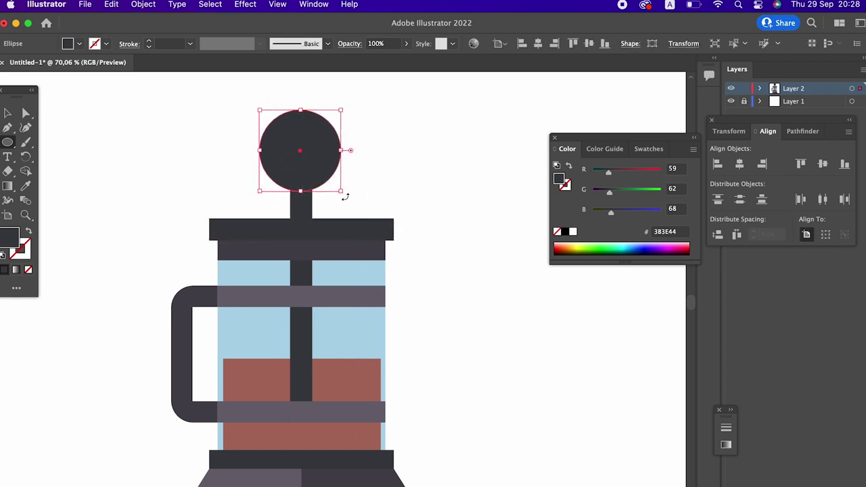
left_click(7, 113)
left_click(379, 196)
mouse_move(313, 177)
left_mouse_down()
mouse_move(319, 170)
mouse_move(315, 176)
left_mouse_up()
Paste a copy of the knob in front and shrink it into a small circle
left_click(108, 7)
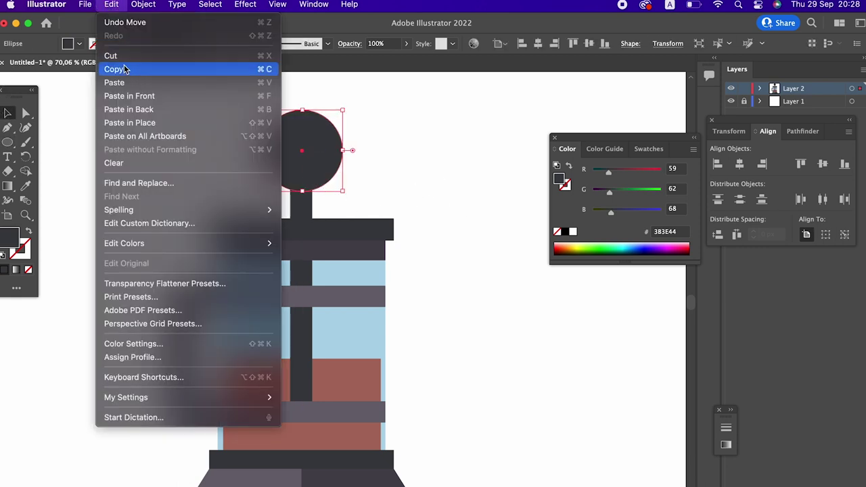
left_click(111, 6)
left_click(151, 96)
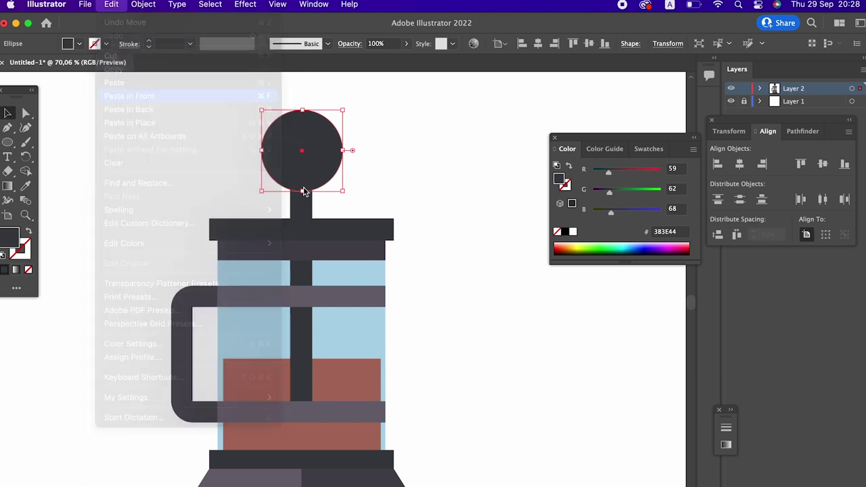
left_click_drag(343, 191, 308, 149)
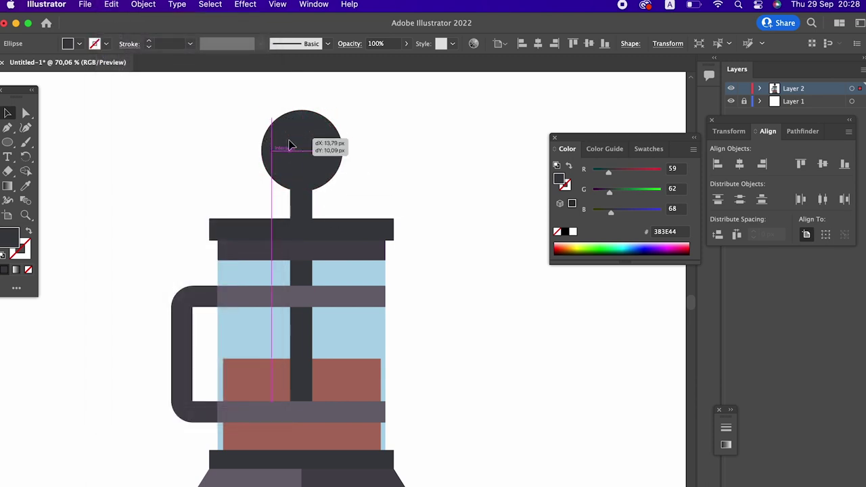
Colour the small circle purple-grey 6D6772 sampled from a band
left_click(25, 192)
left_click(252, 285)
key("v")
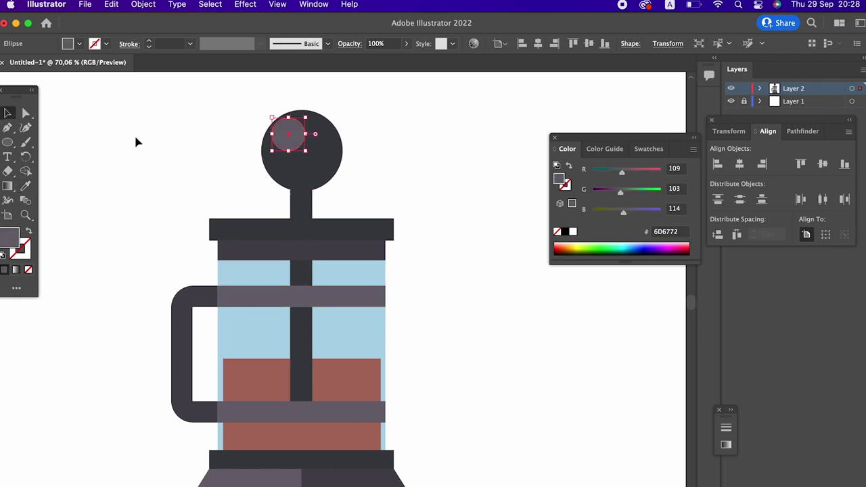
left_click(135, 139)
key("z")
mouse_move(237, 162)
left_mouse_down()
mouse_move(291, 304)
mouse_move(275, 262)
left_mouse_up()
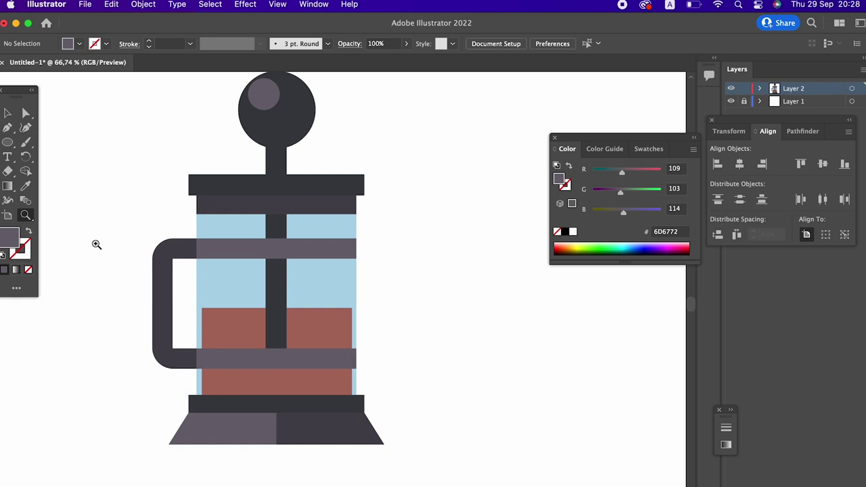
Draw a tall white strip down the glass's left side at 34% opacity
left_click_drag(9, 144, 55, 141)
left_click_drag(210, 195, 236, 395)
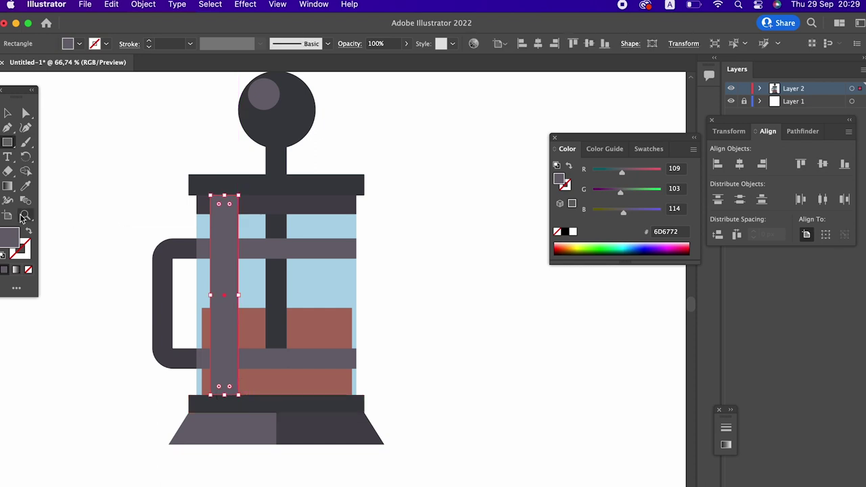
left_click(25, 187)
left_click(82, 211)
left_click(7, 113)
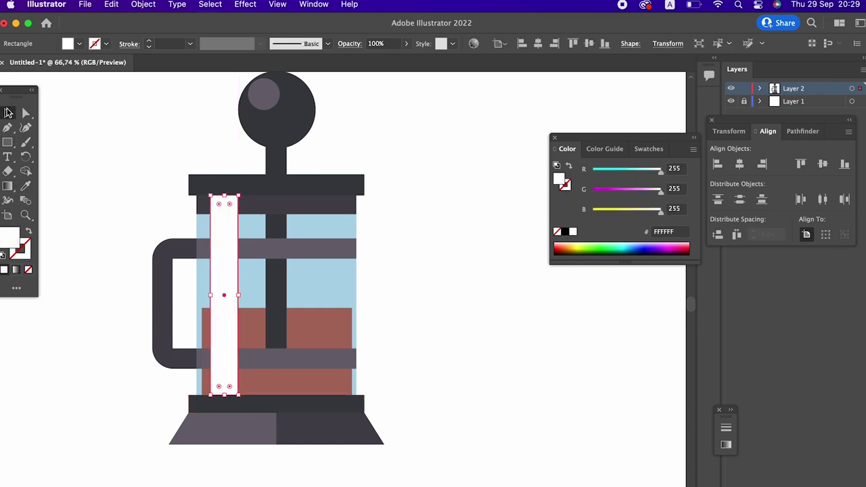
left_click(249, 262)
left_click(405, 43)
left_click_drag(403, 60, 377, 60)
left_click(426, 281)
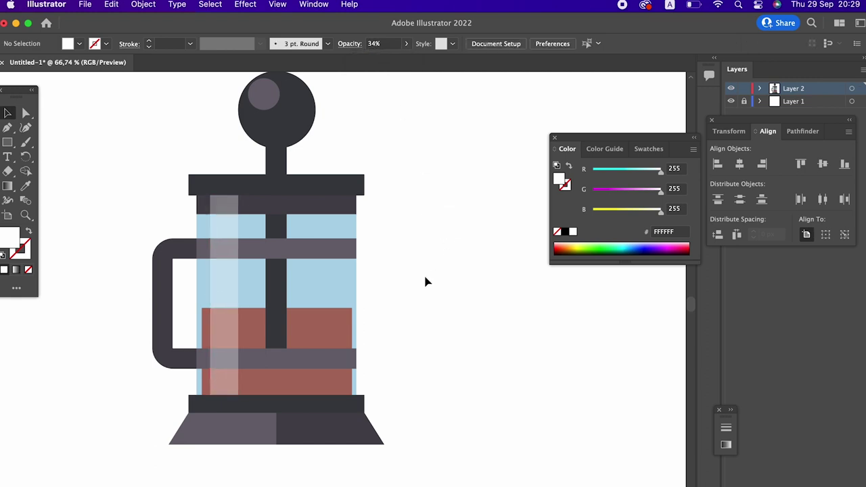
scroll(426, 281, "down", 2)
Draw a small rectangle on the lid's top bar, stretched to the bar's bottom edge
key("z")
mouse_move(232, 338)
left_mouse_down()
mouse_move(228, 348)
mouse_move(193, 343)
mouse_move(183, 442)
left_mouse_up()
left_click(162, 244)
left_click_drag(163, 244, 149, 279)
left_click(8, 143)
mouse_move(164, 254)
left_mouse_down()
mouse_move(118, 214)
mouse_move(174, 242)
left_mouse_up()
key("z")
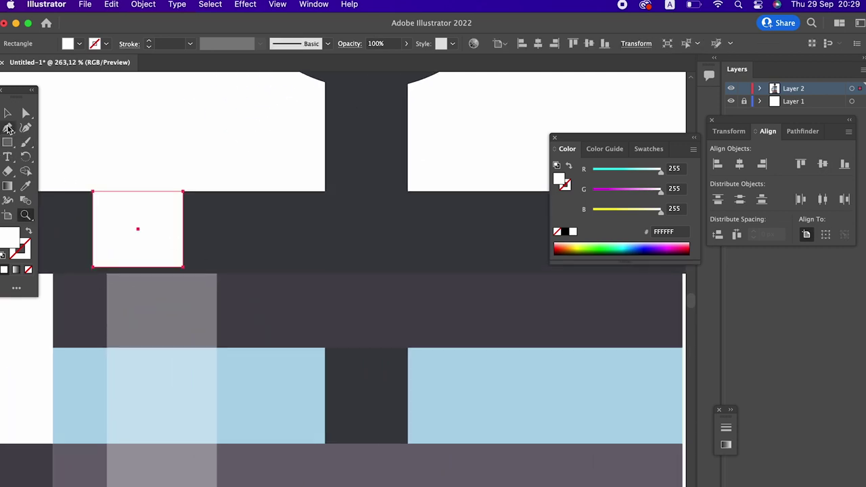
left_click(8, 113)
left_click_drag(138, 265, 138, 273)
key("z")
left_click(86, 217, "alt")
scroll(86, 217, "down", 3)
scroll(183, 158, "down", 5)
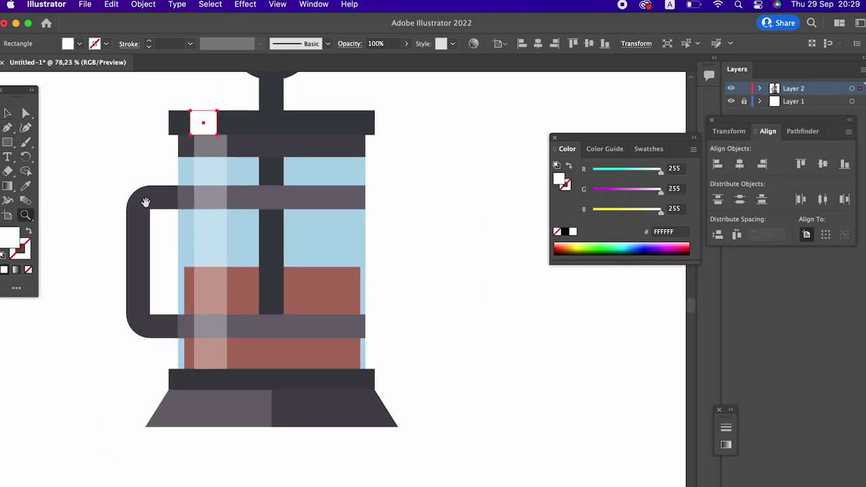
Match the lid patch to the strip's style and paste a copy onto the base bar
left_click(25, 187)
left_click(193, 166)
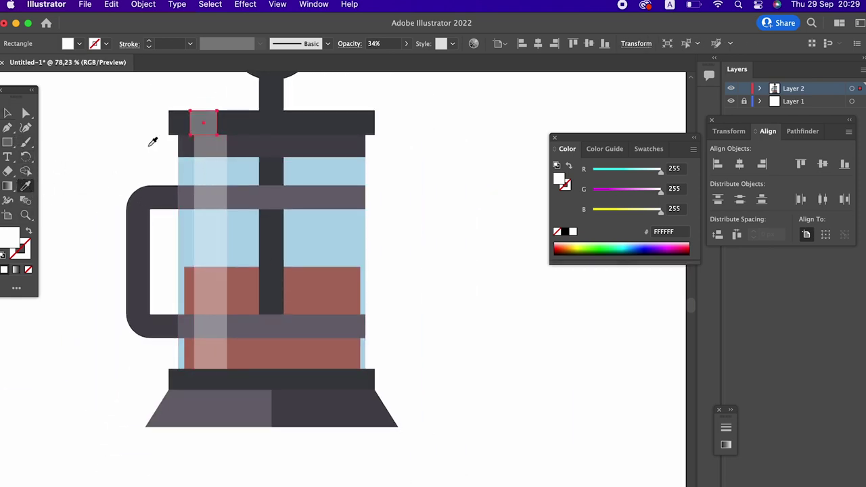
left_click(8, 113)
left_click(112, 4)
left_click(125, 67)
left_click(117, 8)
left_click(154, 109)
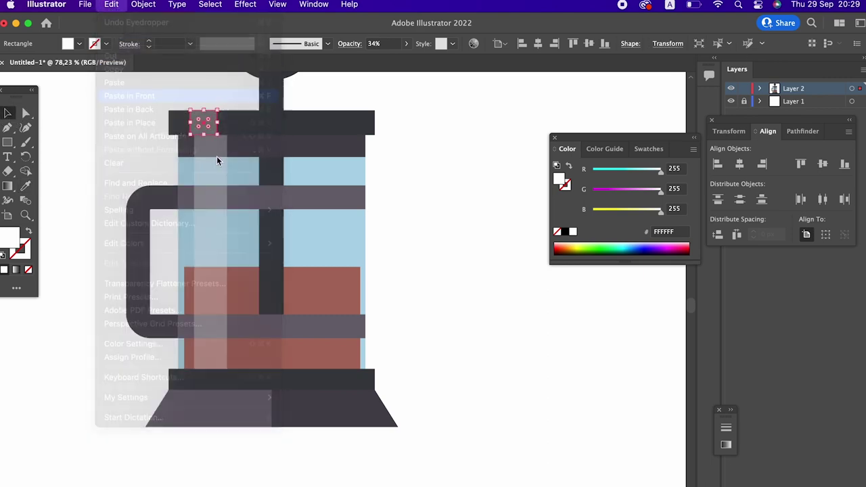
left_click(123, 120)
left_click_drag(193, 129, 218, 387)
Shorten the base patch to fit the base bar
key("z")
left_click_drag(83, 292, 144, 367)
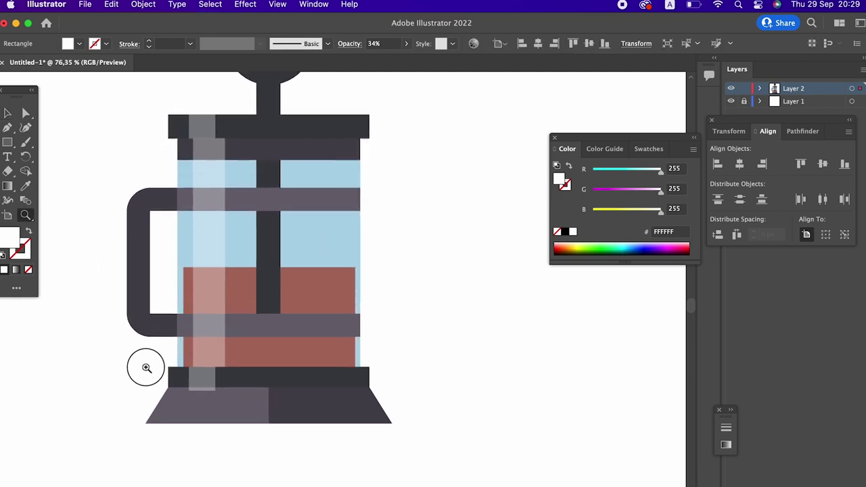
scroll(145, 368, "down", 5)
left_click(161, 282)
left_click(7, 113)
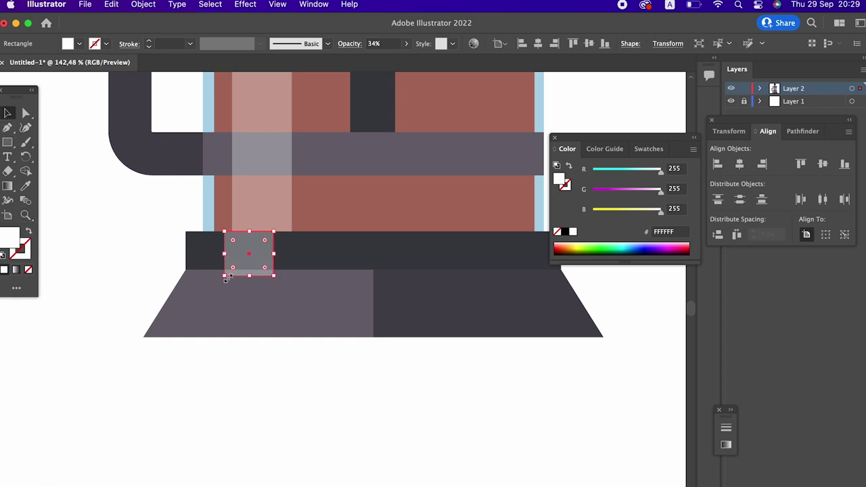
mouse_move(249, 276)
left_mouse_down()
mouse_move(248, 267)
mouse_move(180, 271)
left_mouse_up()
key("z")
scroll(172, 352, "up", 3)
scroll(172, 352, "up", 2)
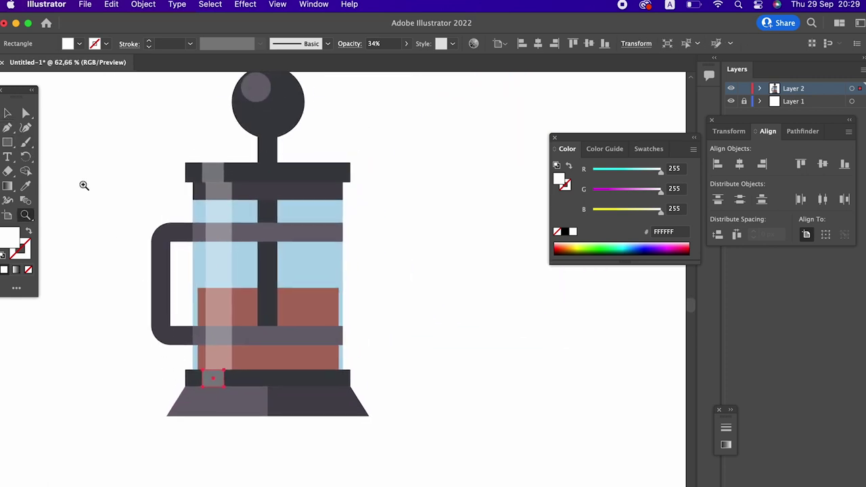
Set the lid patch, tall strip and base patch to 25% opacity
left_click(8, 112)
left_click(211, 172)
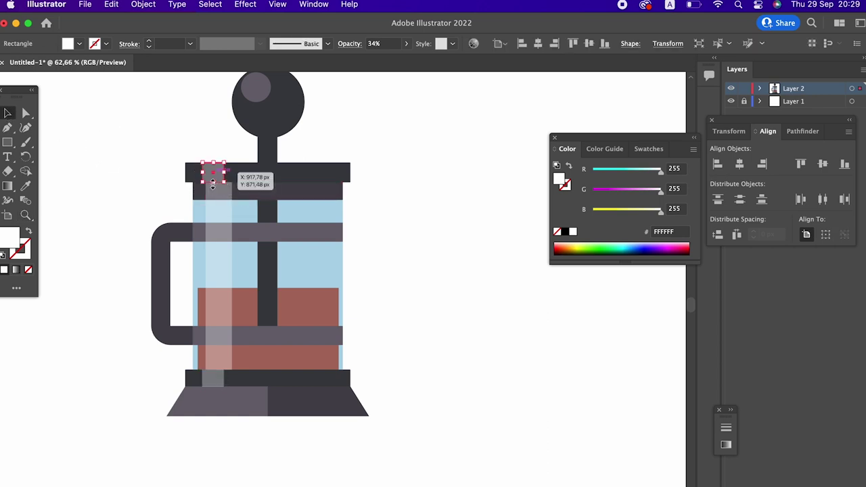
left_click(216, 378, "shift")
left_click(226, 333, "shift")
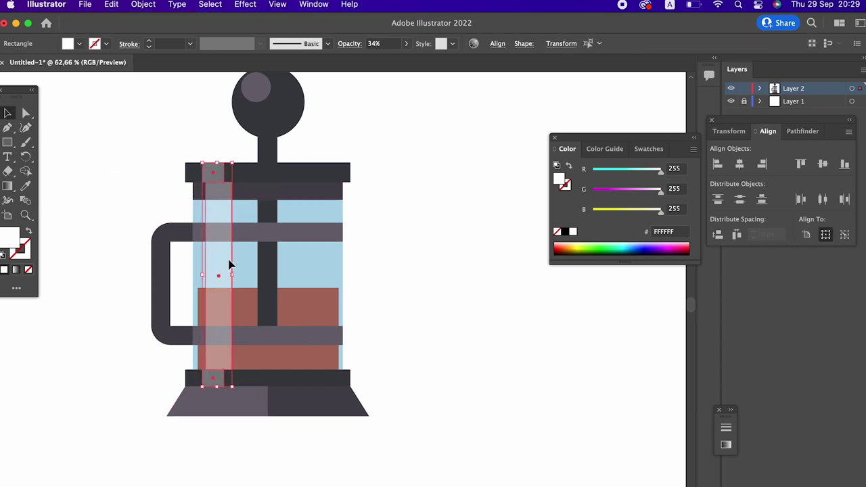
left_click(389, 48)
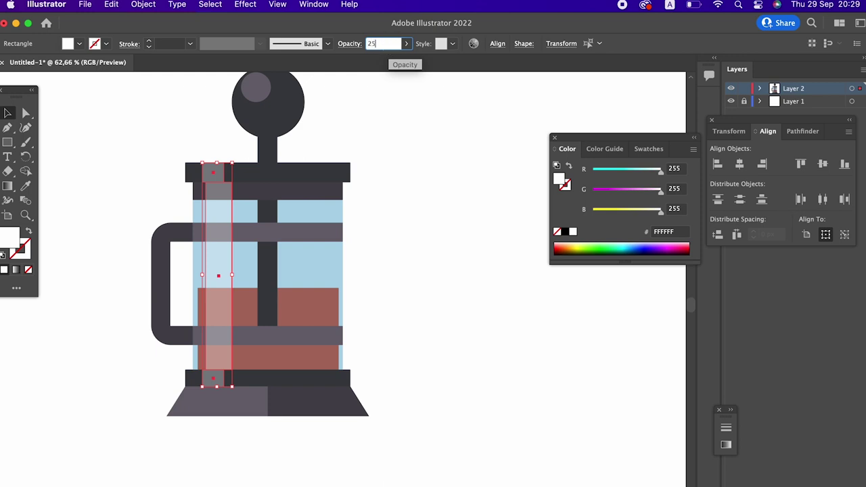
key("Return")
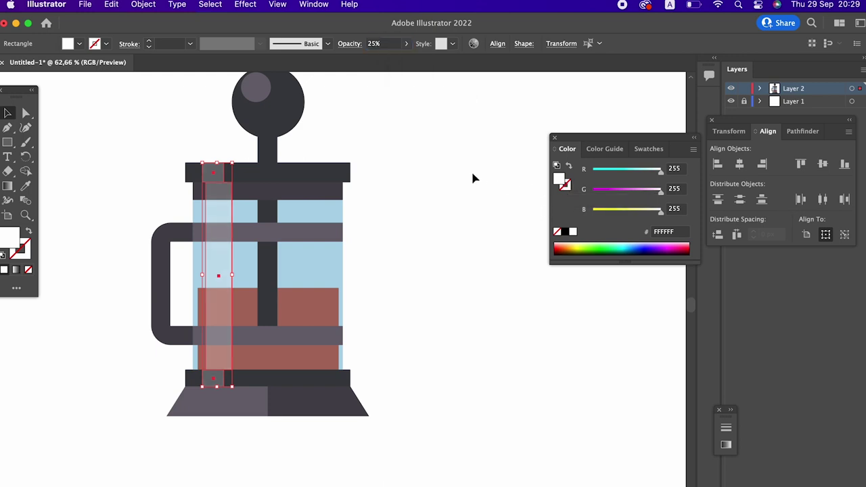
left_click(473, 222)
key("z")
mouse_move(437, 251)
left_mouse_down()
mouse_move(434, 258)
mouse_move(411, 239)
left_mouse_up()
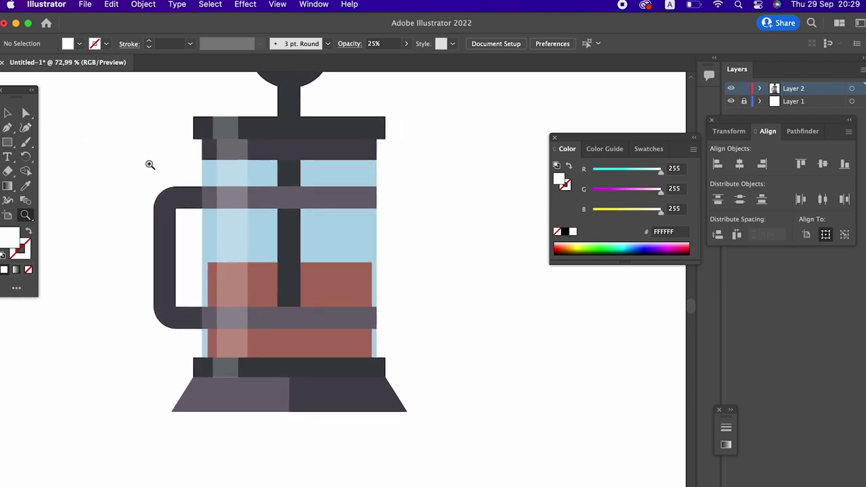
Zoom in on the glass and scroll down to the press base
left_click(8, 116)
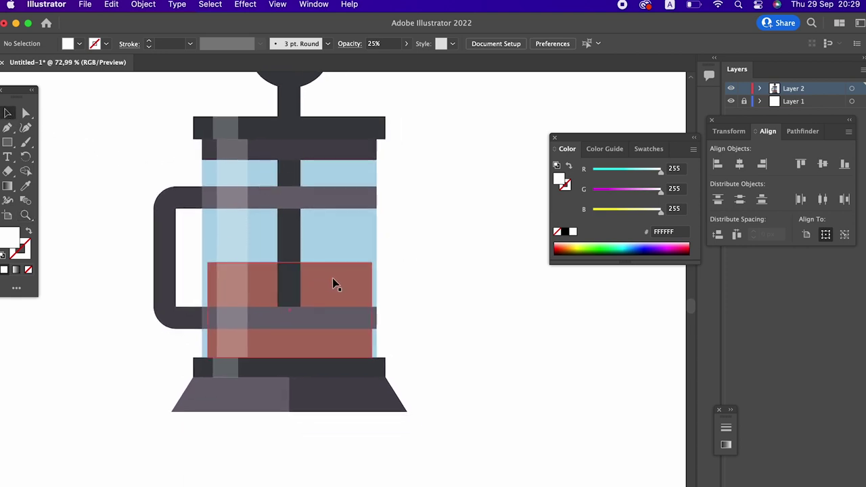
left_click(331, 281)
left_click(420, 304)
key("z")
left_click(394, 293)
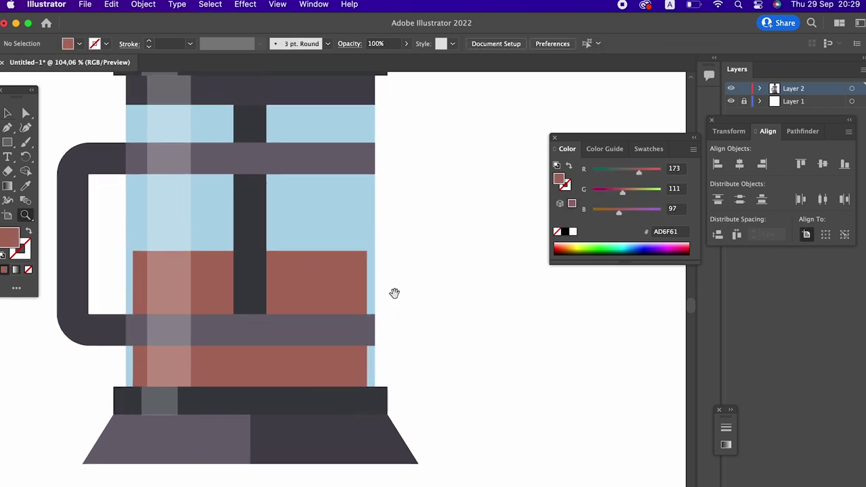
left_click(370, 299, "alt")
left_click(8, 114)
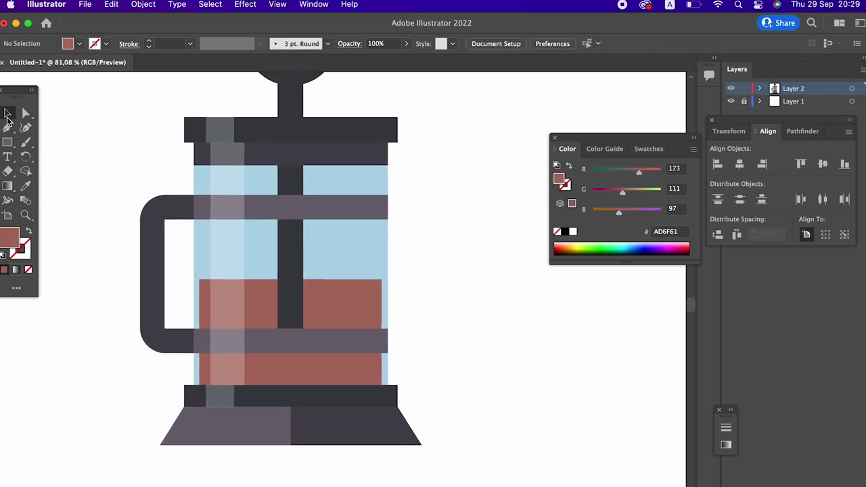
scroll(264, 284, "down", 3)
Duplicate the left base trapezoid in place with Copy and Paste in Front
left_click(274, 401)
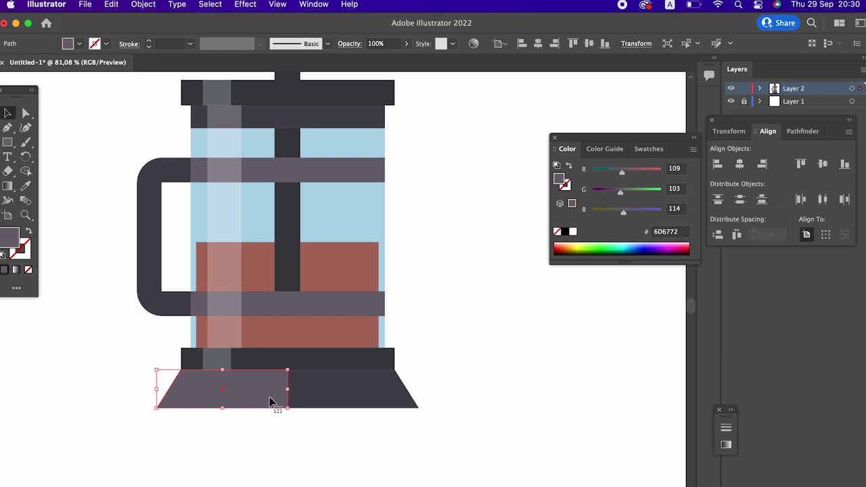
key("z")
left_click(213, 421)
left_click(7, 115)
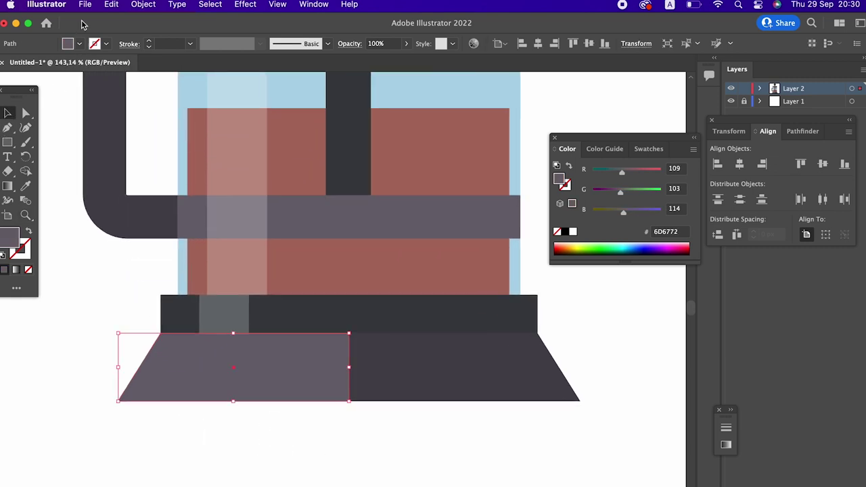
left_click(111, 4)
left_click(128, 70)
left_click(111, 4)
left_click(155, 95)
left_click(257, 441)
Duplicate the small grey base patch and stretch the copy down over the base trapezoid
left_click(246, 317)
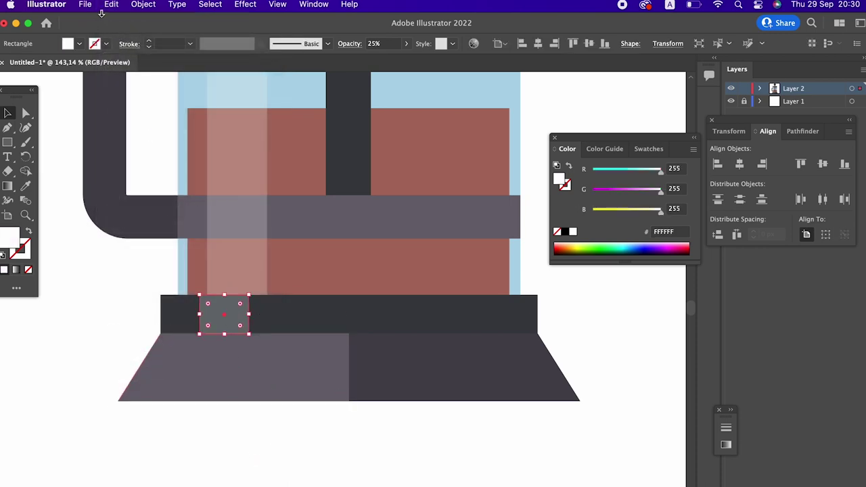
left_click(111, 4)
left_click(114, 69)
left_click(111, 4)
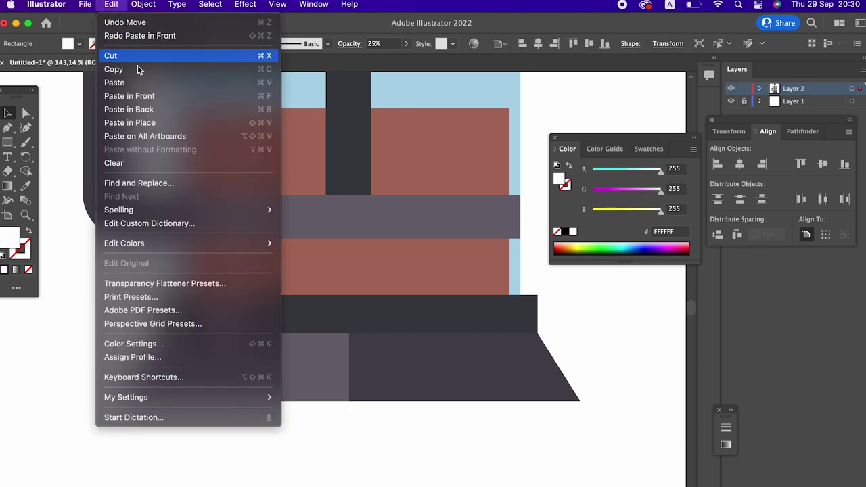
left_click(130, 96)
left_click_drag(224, 295, 224, 400)
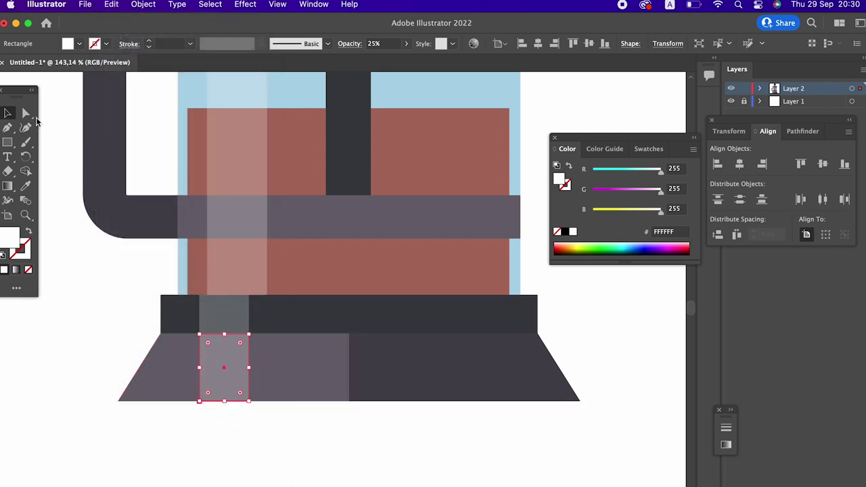
Slant the highlight strip's bottom-left anchor outward to match the base's slope
left_click(25, 113)
left_click(200, 401)
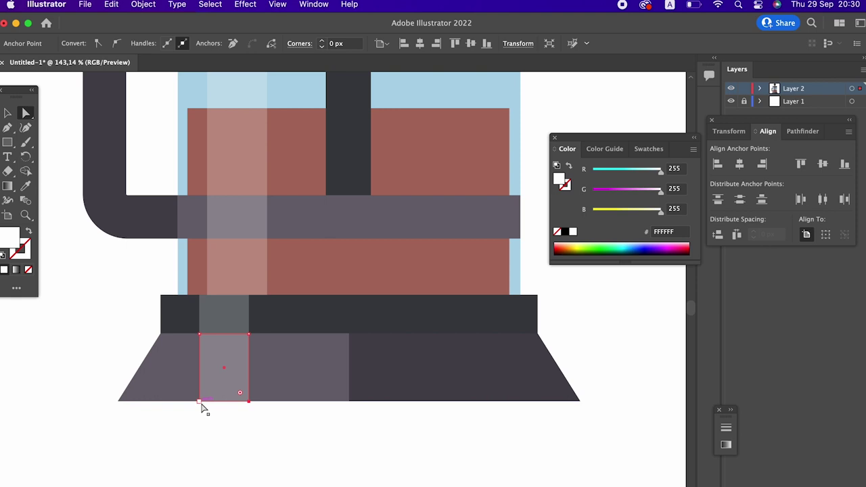
left_click_drag(235, 402, 214, 404)
key("z")
mouse_move(272, 322)
left_mouse_down()
mouse_move(101, 319)
mouse_move(226, 247)
mouse_move(211, 210)
left_mouse_up()
Select the band beneath the lid and the right base shape, and eyedropper a colour onto both
key("z")
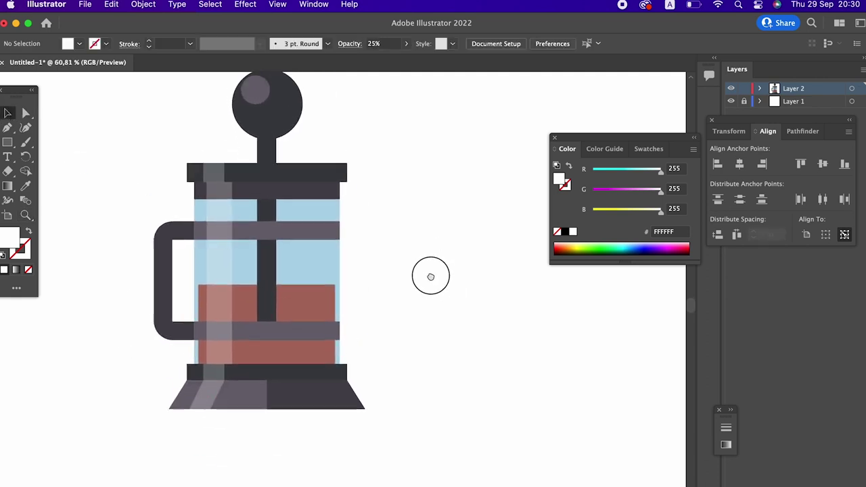
left_click_drag(429, 274, 408, 287)
left_click_drag(410, 241, 390, 242)
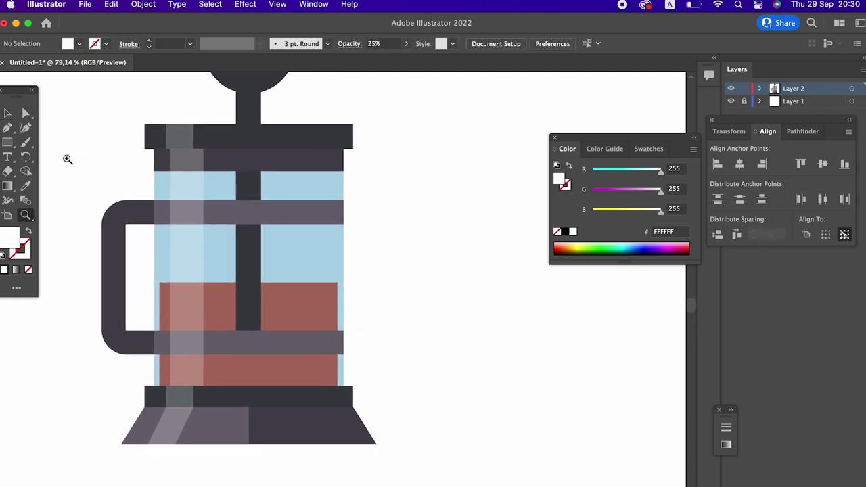
left_click(8, 117)
left_click(317, 169)
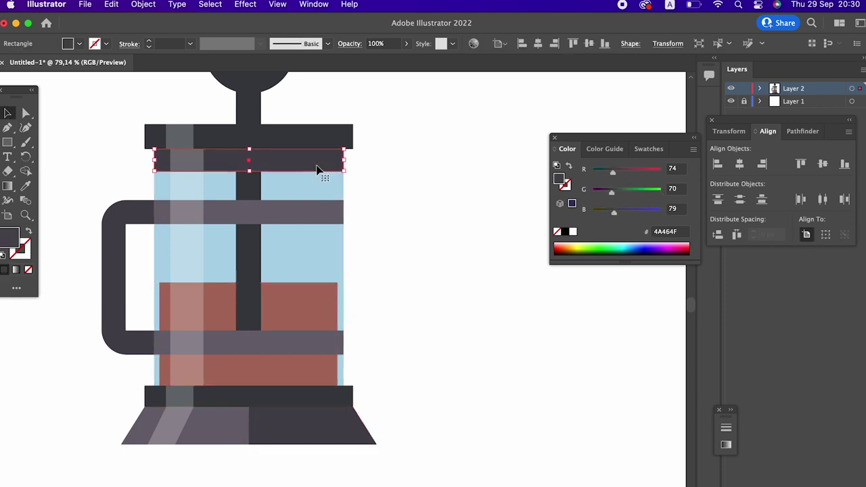
left_click(309, 417, "shift")
left_click(25, 188)
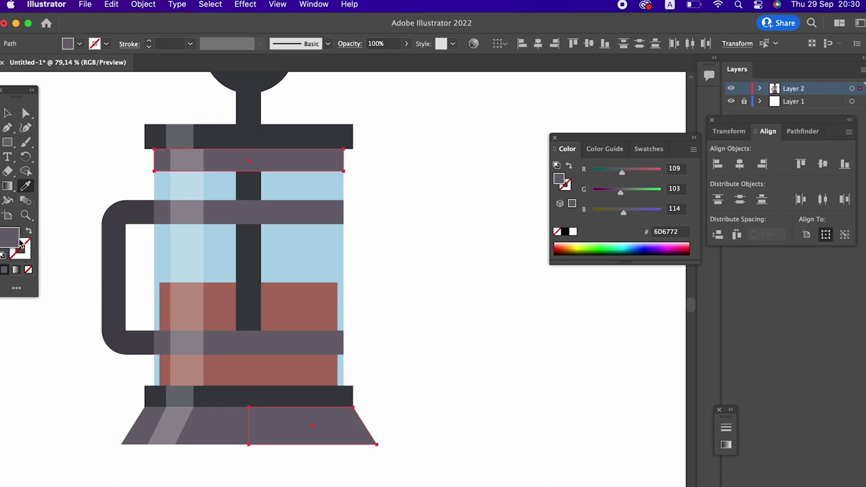
Set their fill in the Color Picker to 4E4656, then darken it to 47434C
double_click(13, 237)
left_click(49, 153)
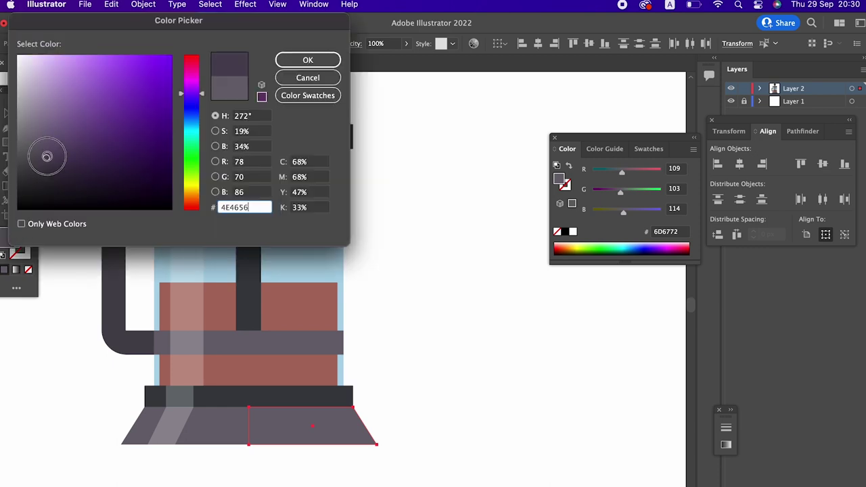
left_click(308, 60)
mouse_move(357, 248)
left_mouse_down()
mouse_move(337, 274)
mouse_move(345, 276)
left_mouse_up()
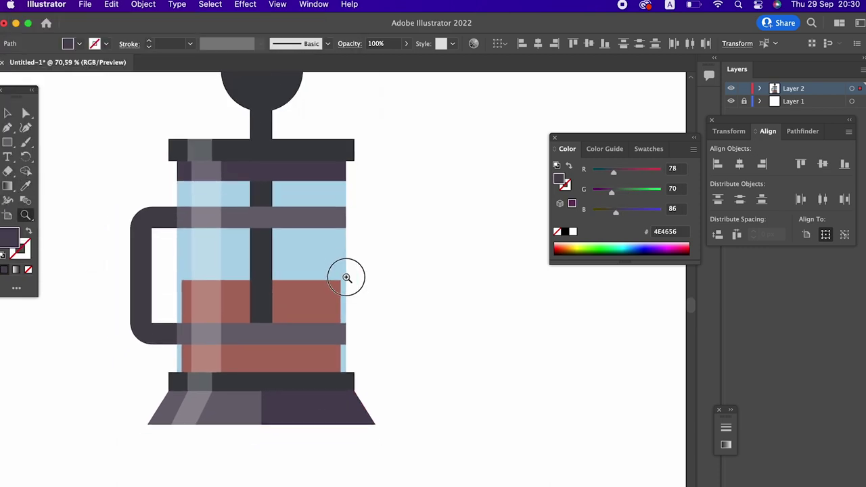
double_click(9, 237)
left_click(39, 163)
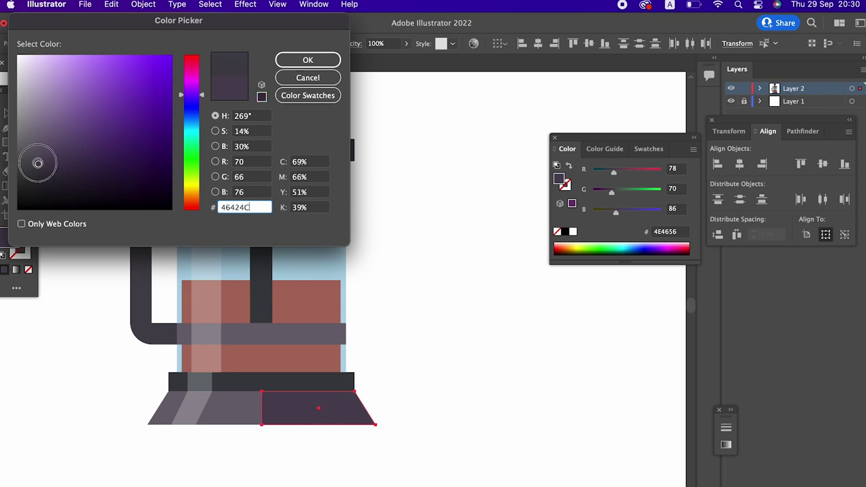
left_click(306, 60)
Refine the shared fill to 4E4854, then select the band above the base
left_click_drag(284, 300, 266, 301)
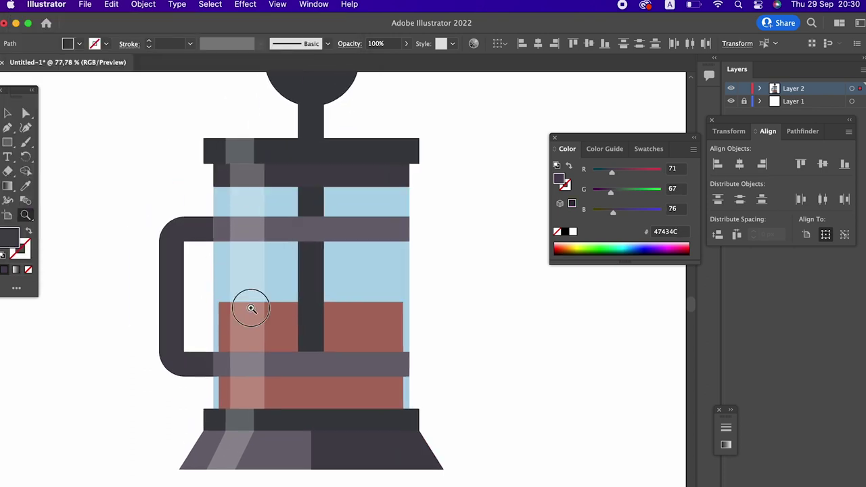
double_click(9, 235)
left_click(39, 159)
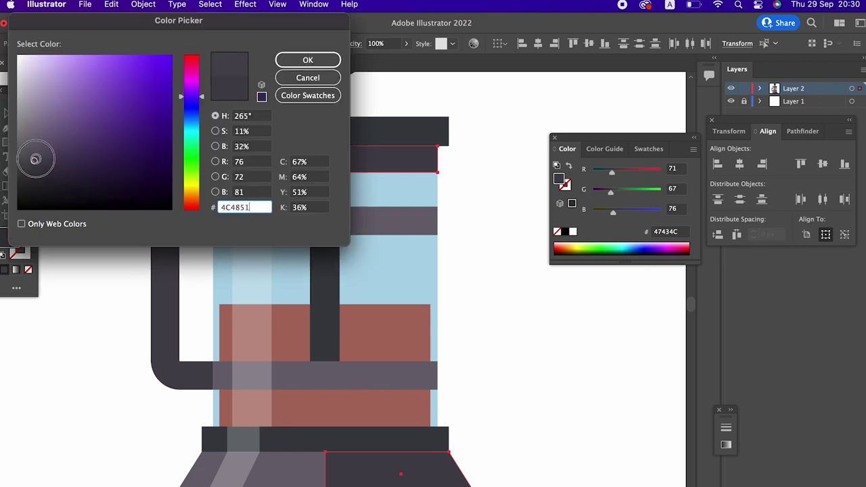
left_click(308, 59)
left_click(246, 190, "alt")
scroll(254, 200, "up", 2)
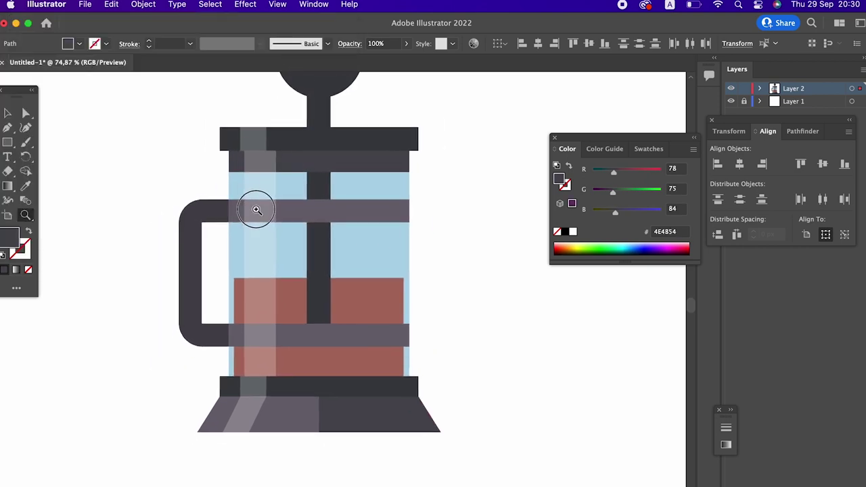
left_click(8, 113)
left_click(503, 380)
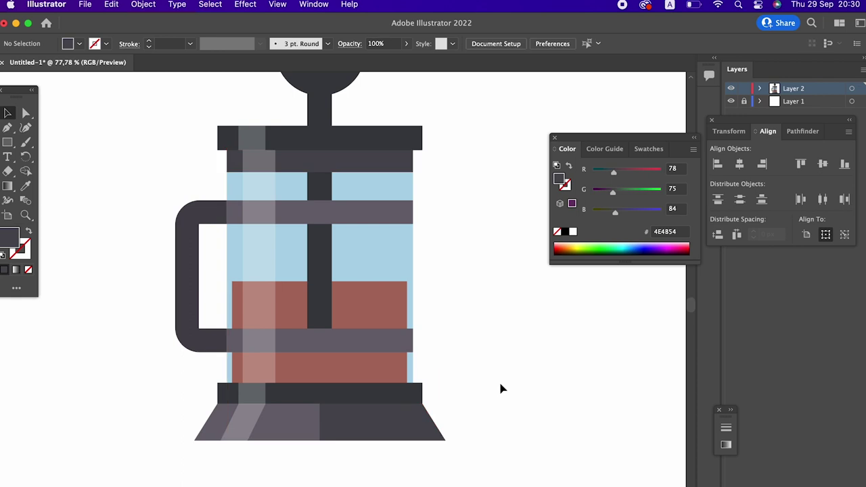
left_click(399, 392)
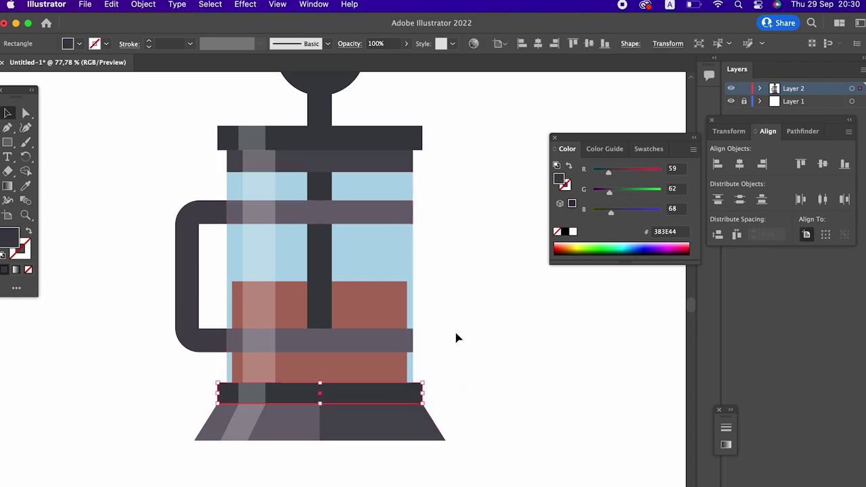
Duplicate the band beneath the lid in place with Copy and Paste in Front
left_click(457, 337)
key("z")
scroll(387, 180, "up", 2)
left_click(15, 113)
left_click(354, 166)
left_click(112, 4)
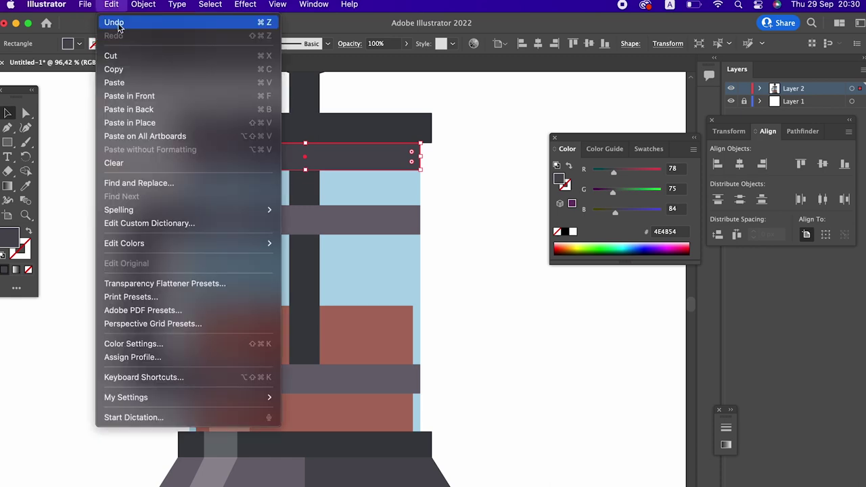
left_click(135, 69)
left_click(112, 4)
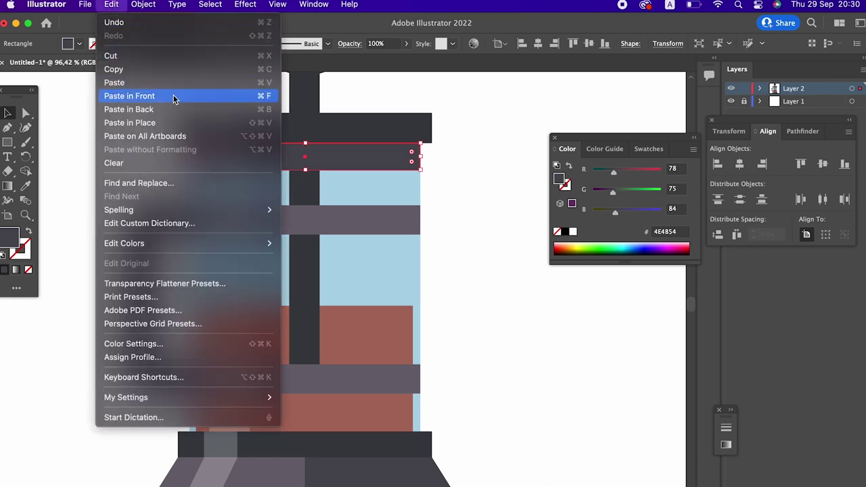
left_click(174, 95)
Shrink the copy to a 13 px strip and fill it near-black 1B1B1C
left_click_drag(309, 170, 312, 158)
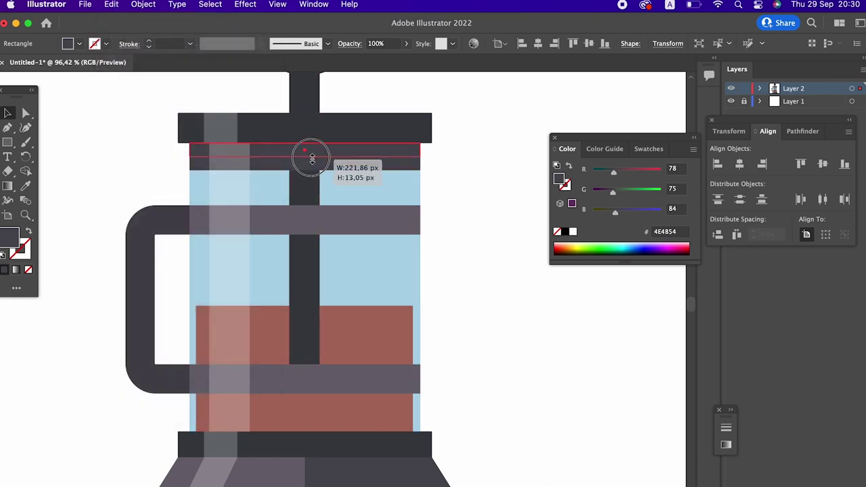
double_click(11, 237)
left_click(23, 193)
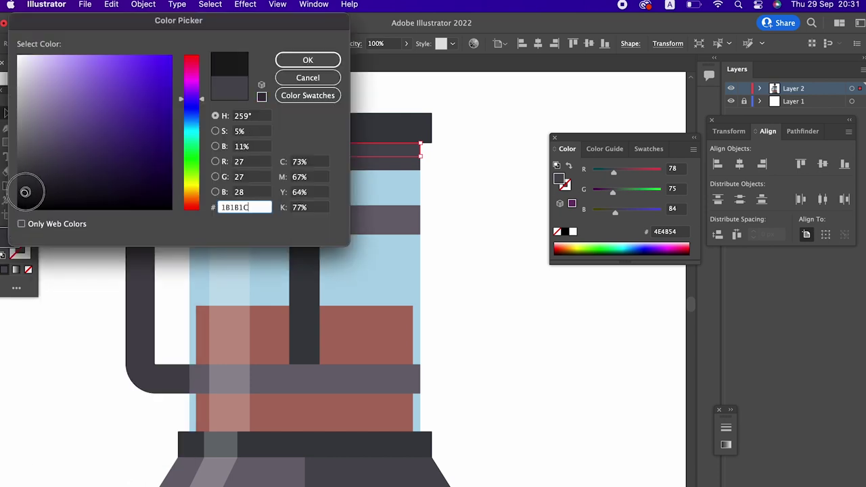
left_click(308, 60)
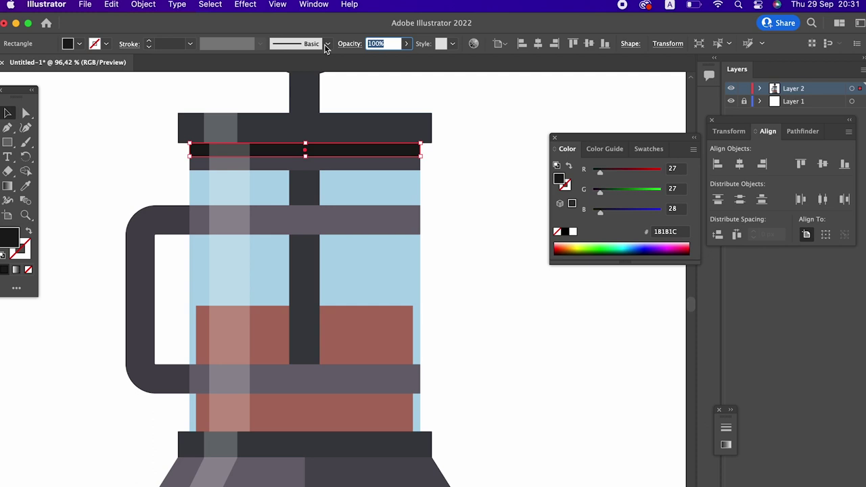
left_click(388, 43)
type("25")
Set the dark strip's opacity to 75%
left_click(477, 215)
left_click(419, 153)
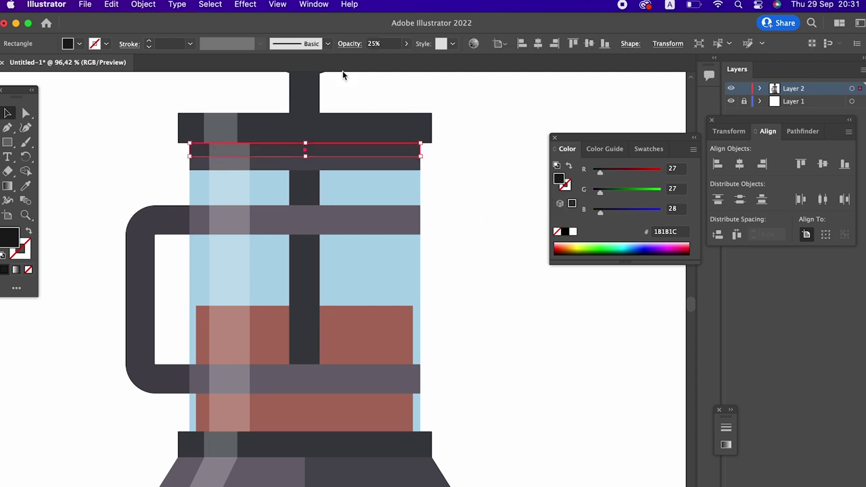
left_click(379, 44)
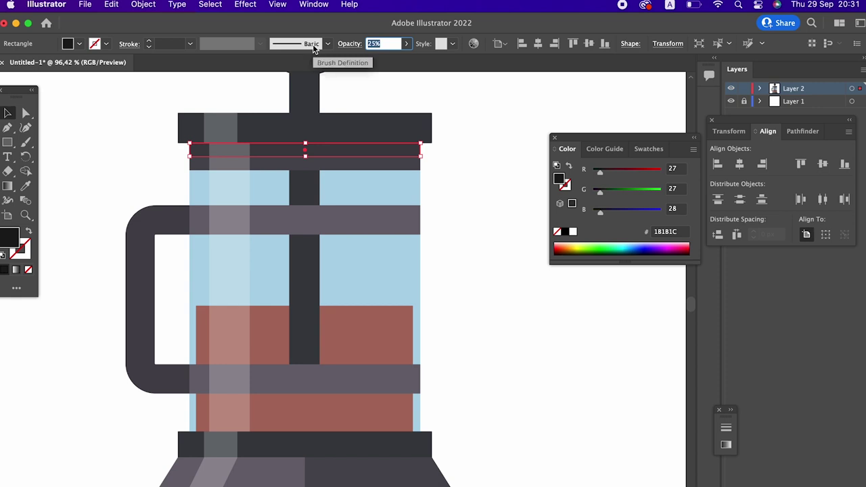
type("75")
key("Return")
left_click(501, 203)
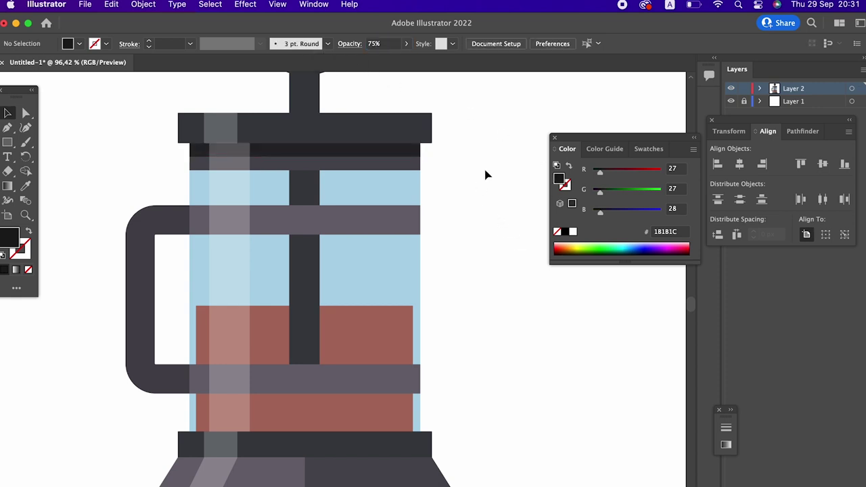
Zoom closely into the handle's inner top corner
key("z")
left_click_drag(487, 173, 467, 172)
scroll(451, 186, "down", 2)
scroll(441, 249, "up", 3)
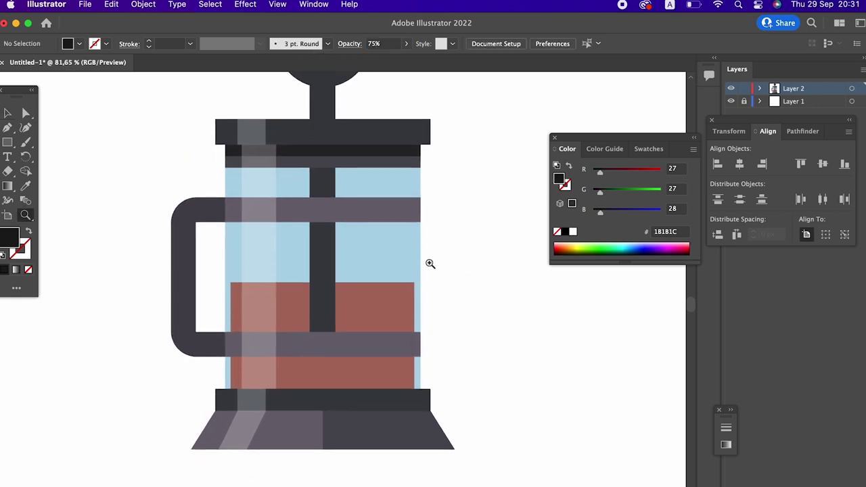
left_click_drag(429, 260, 451, 262)
scroll(451, 263, "down", 1)
left_click_drag(174, 185, 273, 257)
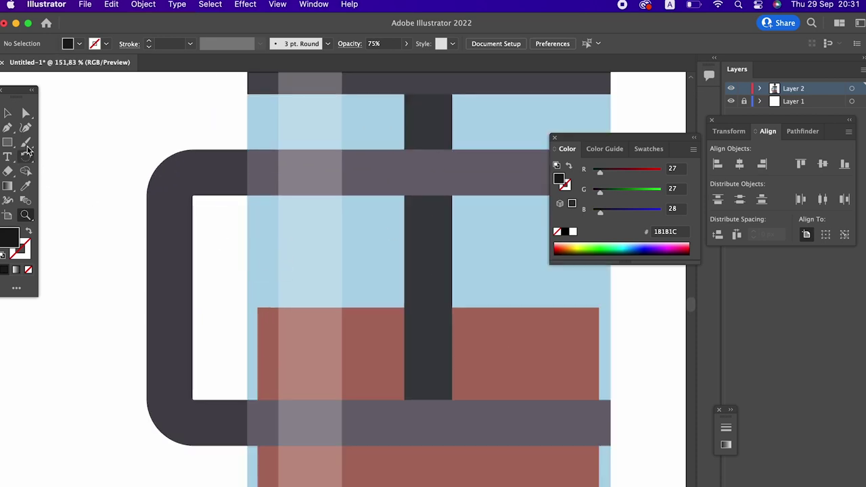
Draw a small three-point triangle with the Pen tool in the handle's inner corner
left_click(6, 127)
left_click(193, 196)
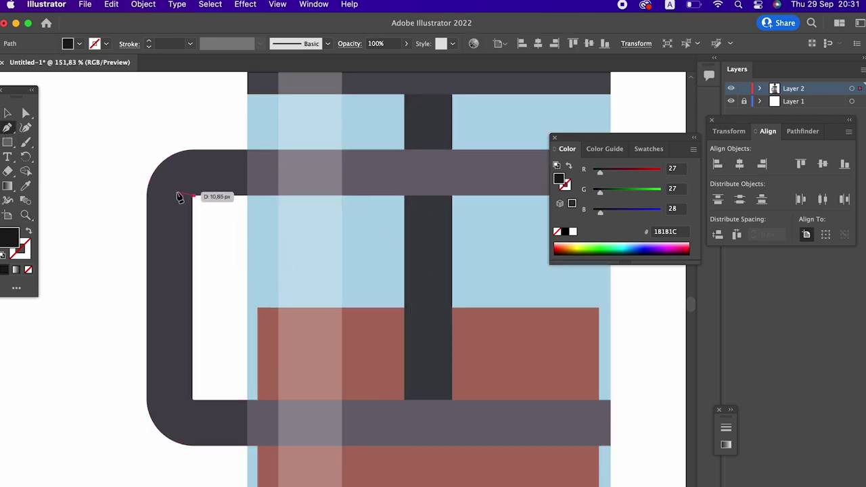
left_click(168, 197)
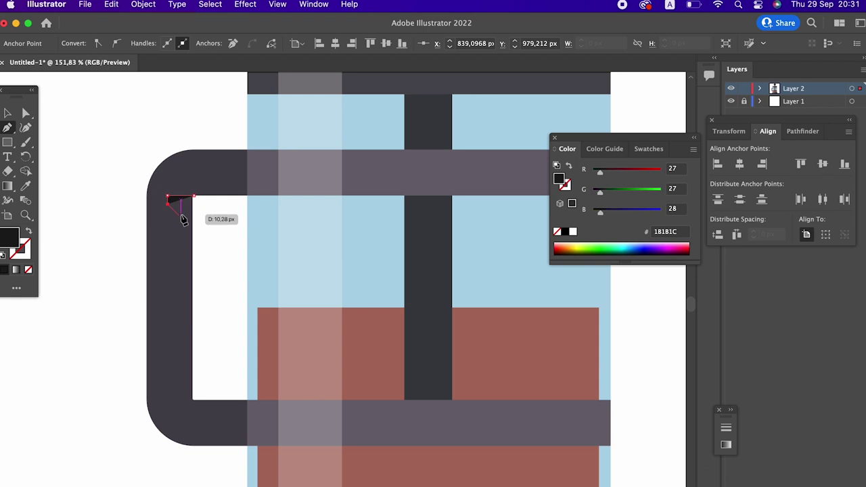
left_click(193, 220)
left_click(192, 197)
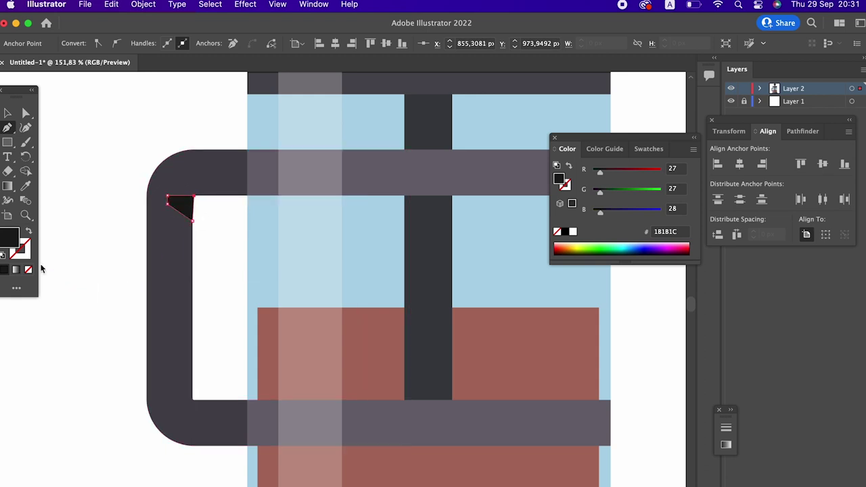
Zoom back out to fit the whole press in view
key("z")
scroll(346, 120, "up", 2)
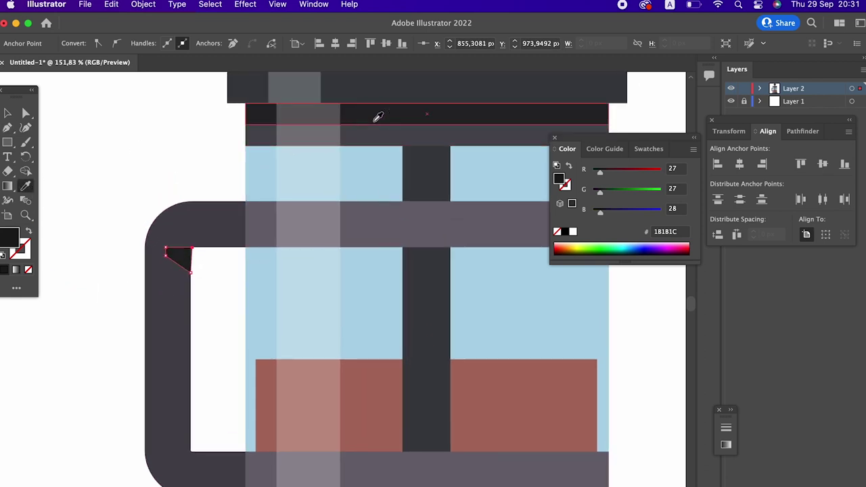
left_click_drag(377, 116, 285, 168)
left_click(285, 168, "alt")
left_click(257, 203)
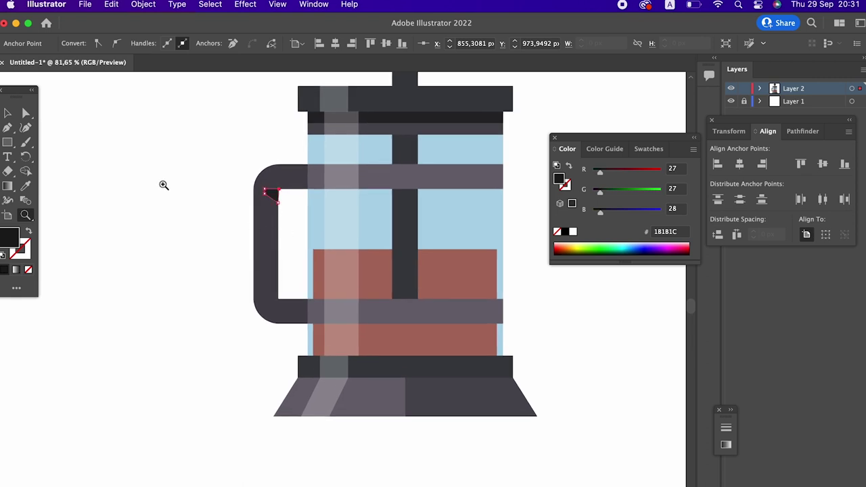
mouse_move(166, 185)
left_mouse_down()
mouse_move(142, 248)
mouse_move(96, 207)
mouse_move(246, 238)
mouse_move(381, 251)
mouse_move(400, 286)
left_mouse_up()
Give the plunger rod the base's 4E4854 shade with the Eyedropper
key("v")
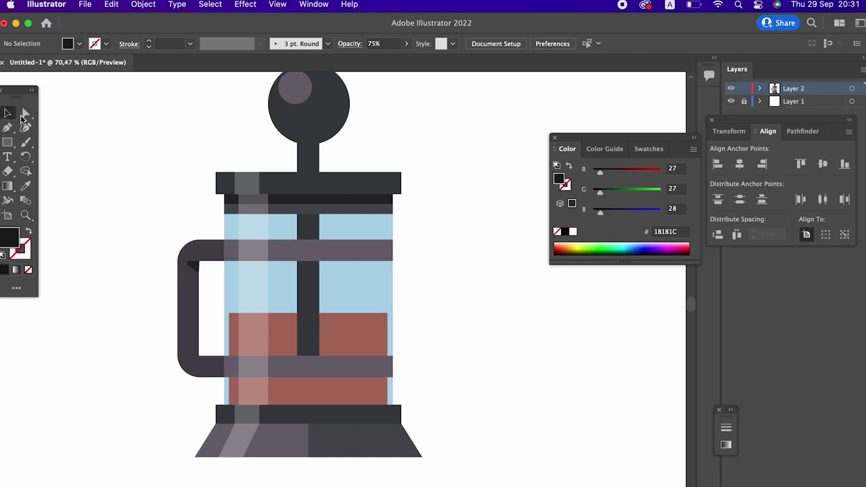
left_click(306, 290)
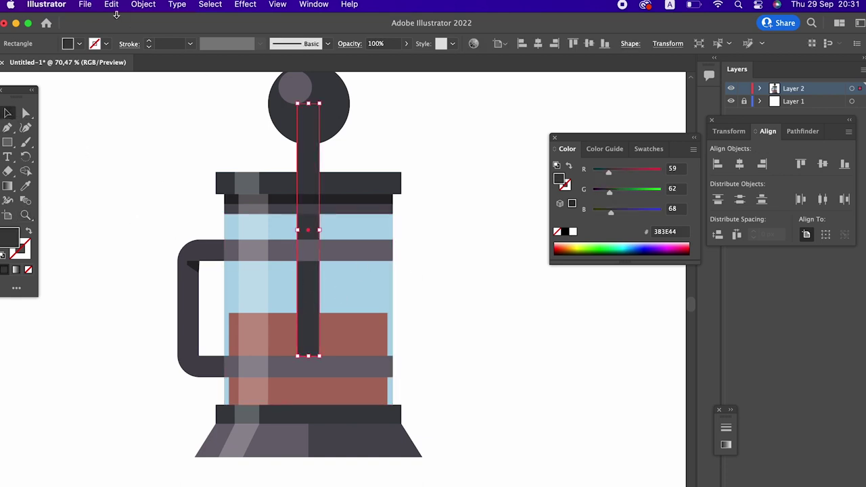
left_click(28, 188)
left_click(359, 434)
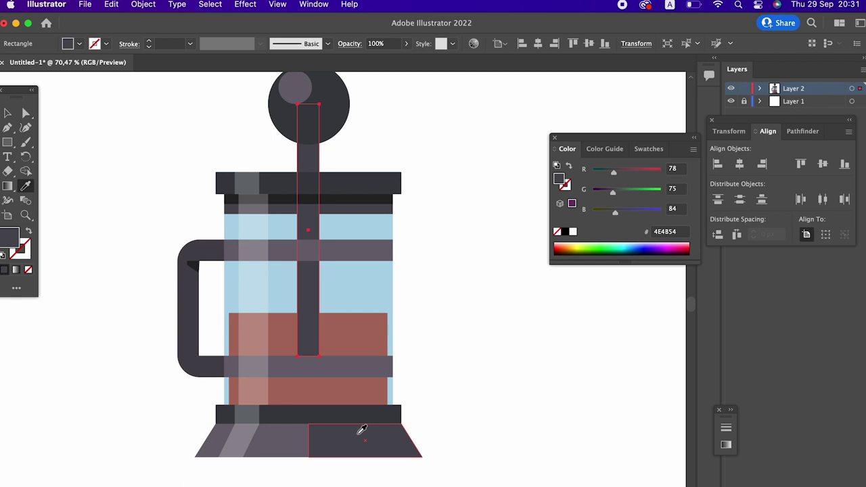
left_click(5, 112)
left_click(123, 99)
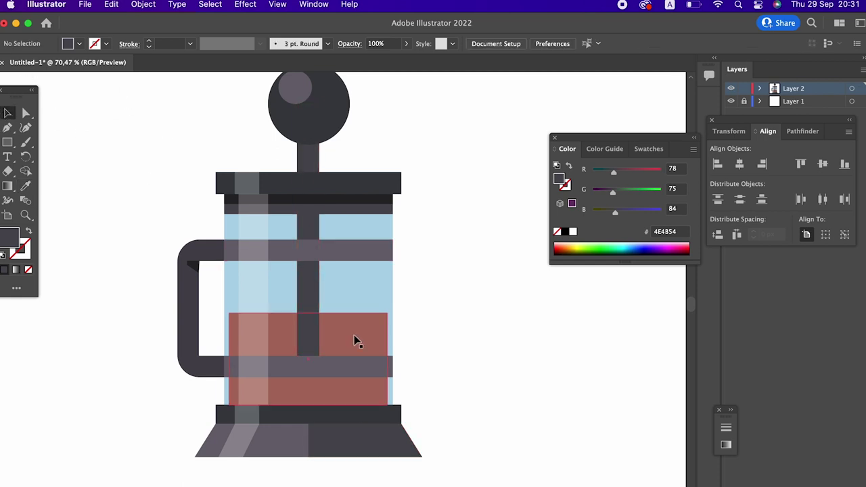
Duplicate the plunger rod in place and narrow the copy to the rod's right half
left_click(309, 295)
left_click(112, 5)
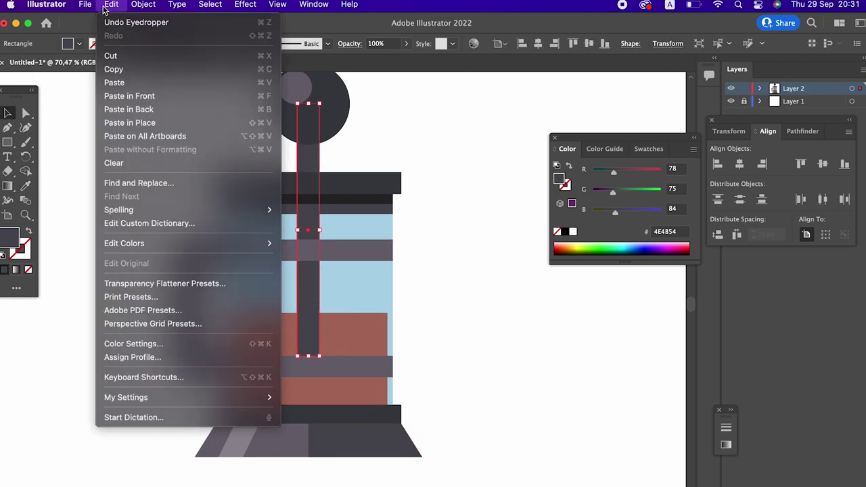
left_click(114, 69)
left_click(112, 5)
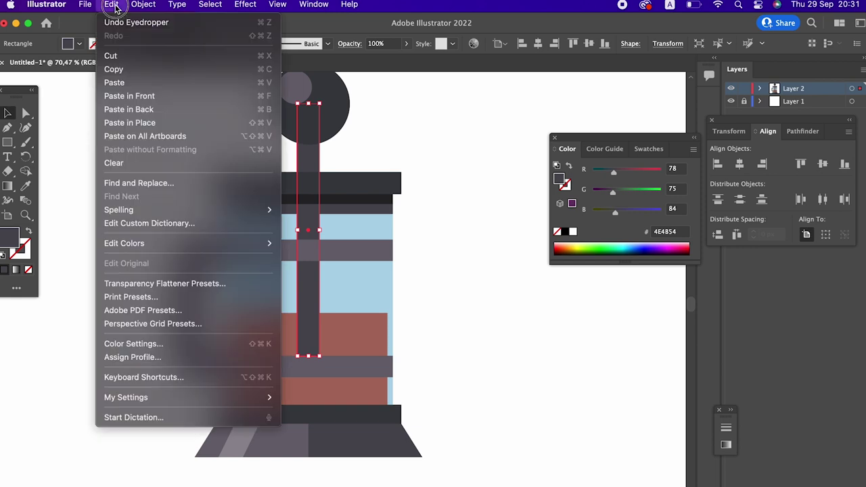
left_click(149, 95)
left_click_drag(298, 230, 308, 230)
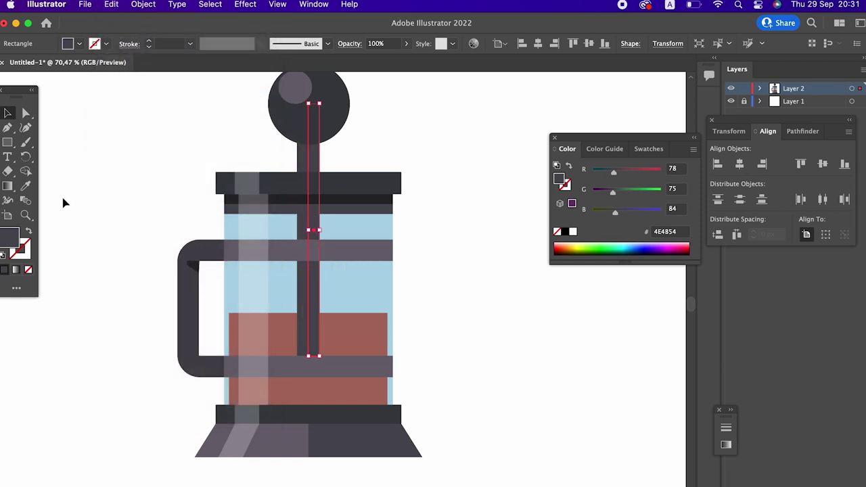
Eyedropper the lid's darker 3B3E44 onto the narrow rod copy
left_click(26, 187)
left_click(394, 183)
scroll(429, 294, "down", 2)
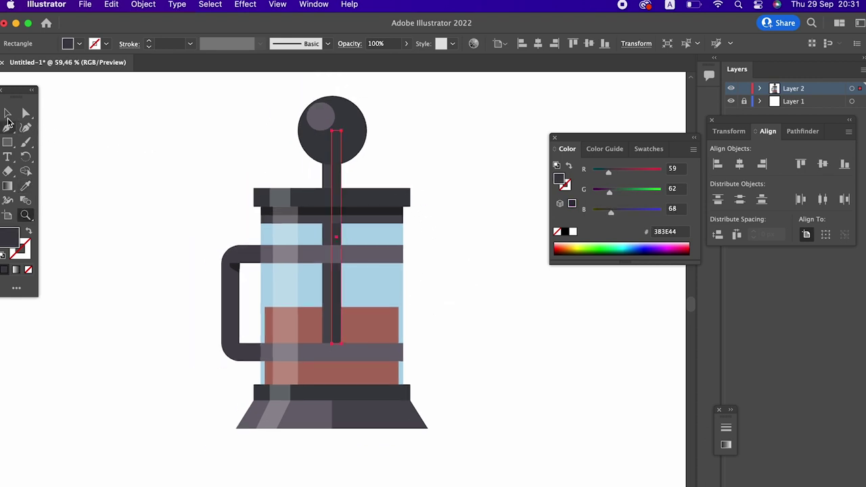
left_click(161, 174)
scroll(403, 315, "up", 3)
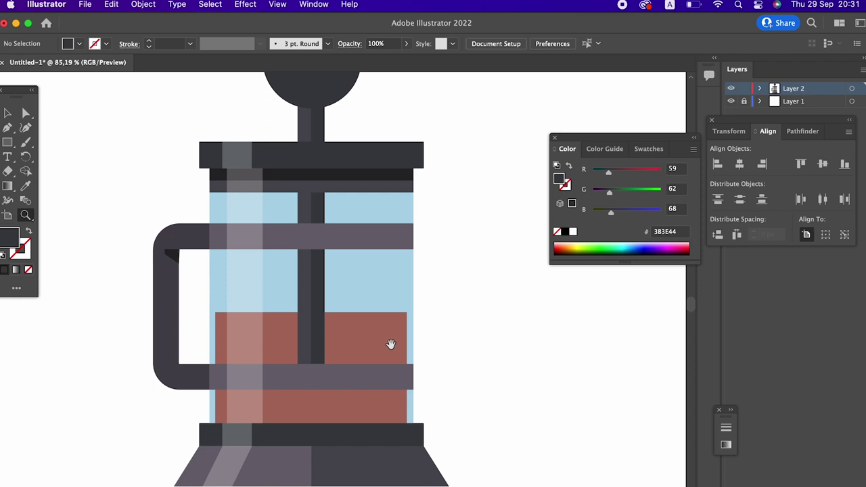
left_click_drag(391, 350, 395, 325)
left_click(7, 142)
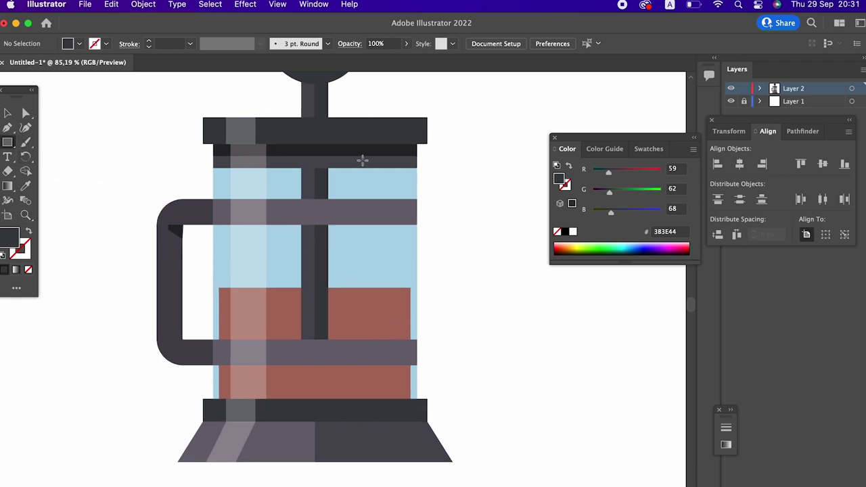
Duplicate the glass's translucent white highlight strip in place
left_click(7, 113)
left_click(261, 193)
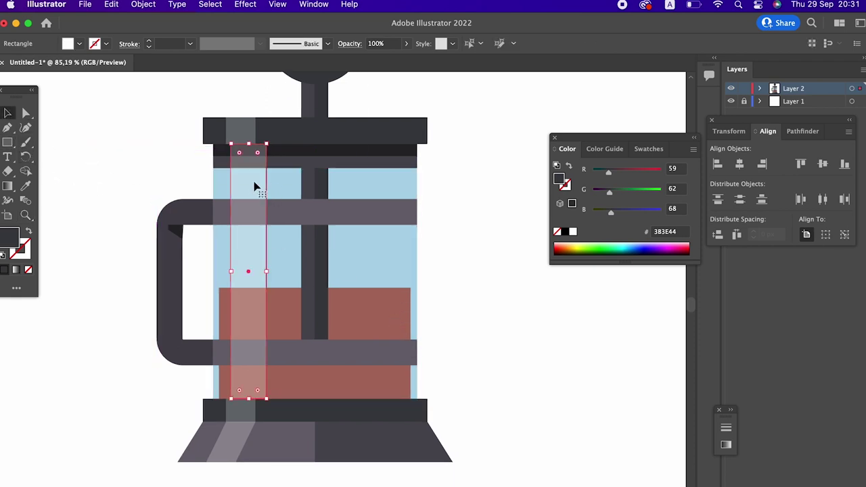
left_click(111, 4)
left_click(134, 65)
left_click(112, 4)
left_click(151, 94)
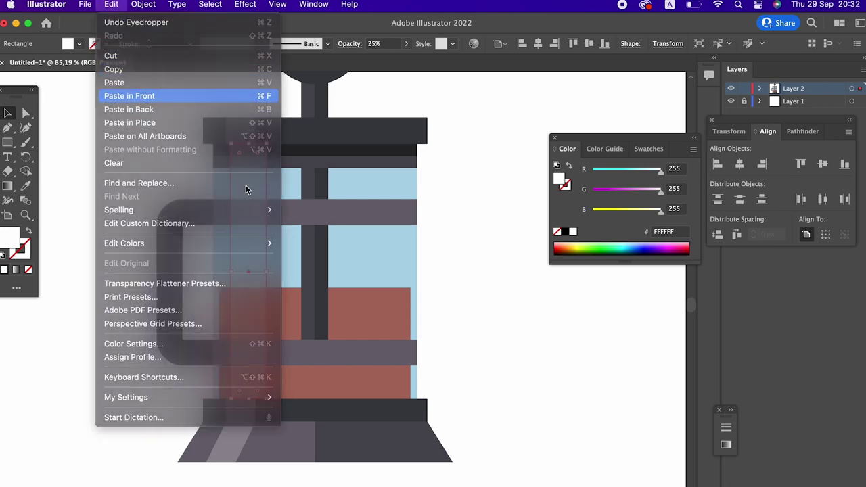
Move the highlight copy to the glass's right edge and narrow it
left_click(247, 218)
left_click_drag(248, 217, 389, 242)
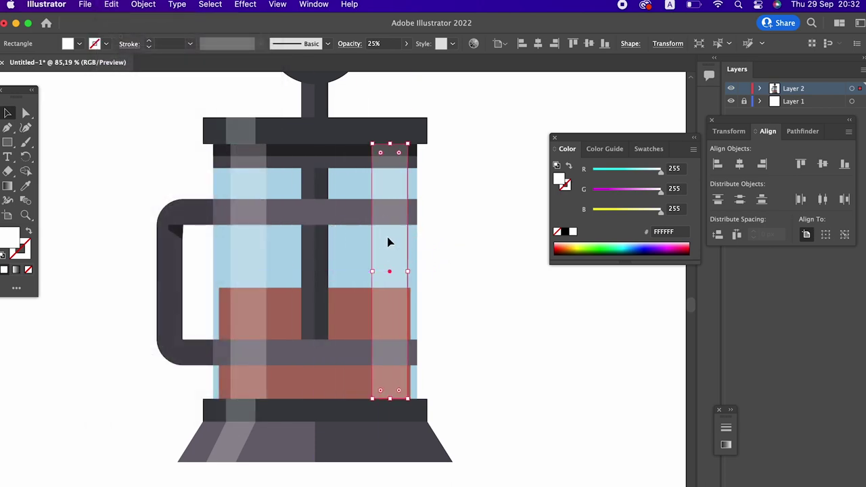
left_click_drag(377, 274, 387, 274)
key("ctrl+shift+a")
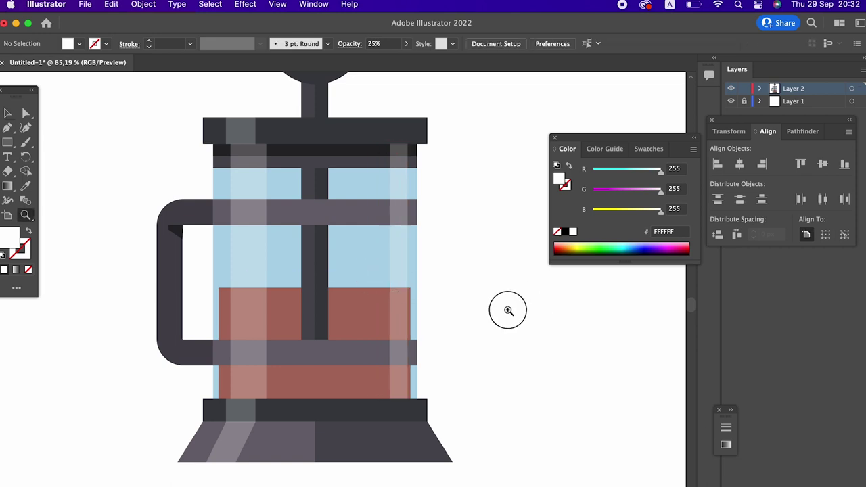
left_click(507, 309, "alt")
scroll(411, 309, "down", 3)
scroll(412, 304, "up", 3)
left_click_drag(411, 304, 398, 266)
scroll(399, 266, "up", 2)
scroll(418, 287, "up", 2)
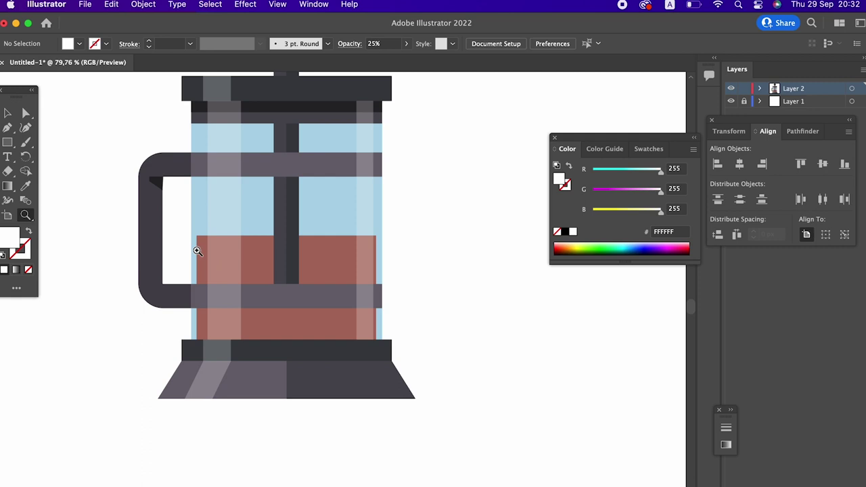
left_click(26, 114)
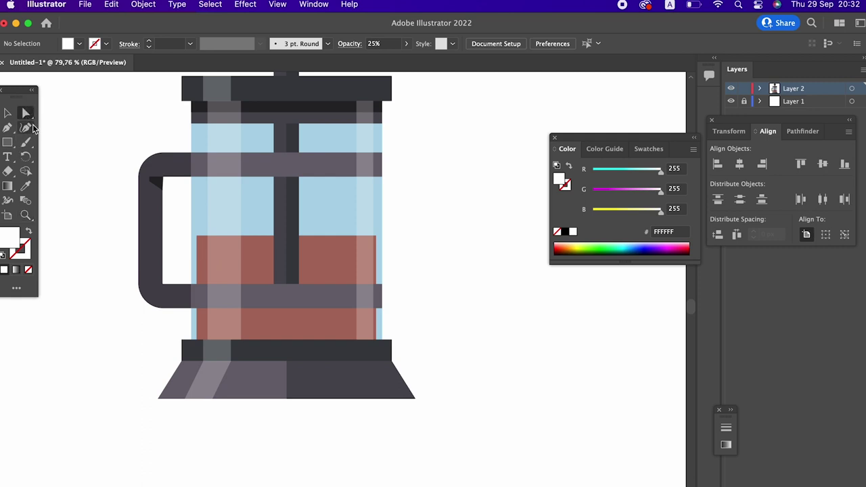
Select the corner anchors of the lower band, trapezoid foot, lid and glass body
left_click(183, 341)
left_click(391, 343, "shift")
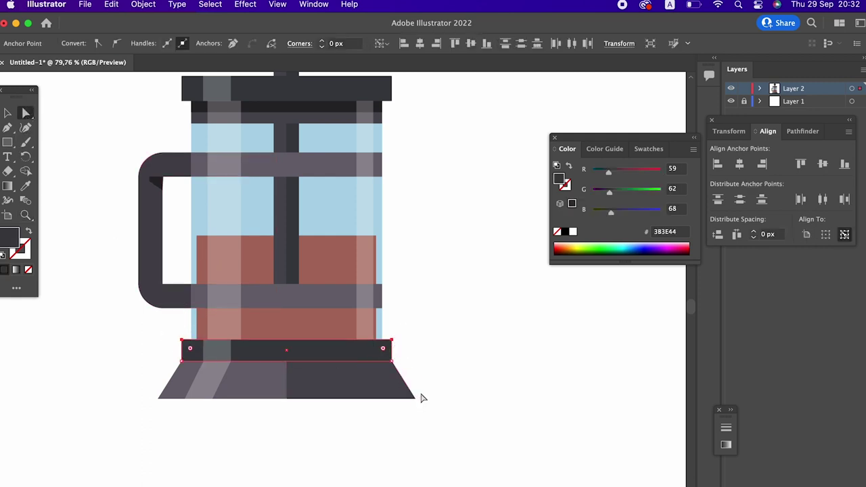
scroll(420, 398, "up", 3)
left_click(423, 435, "shift")
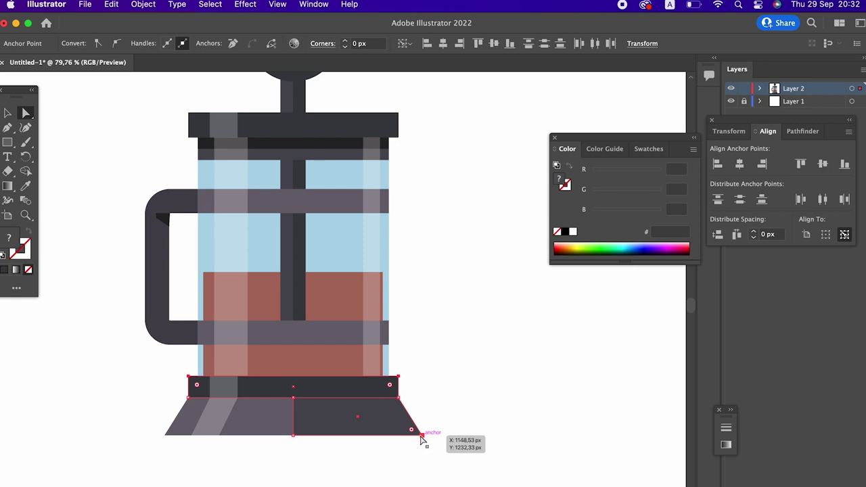
left_click(165, 435, "shift")
scroll(232, 408, "up", 2)
scroll(232, 407, "right", 2)
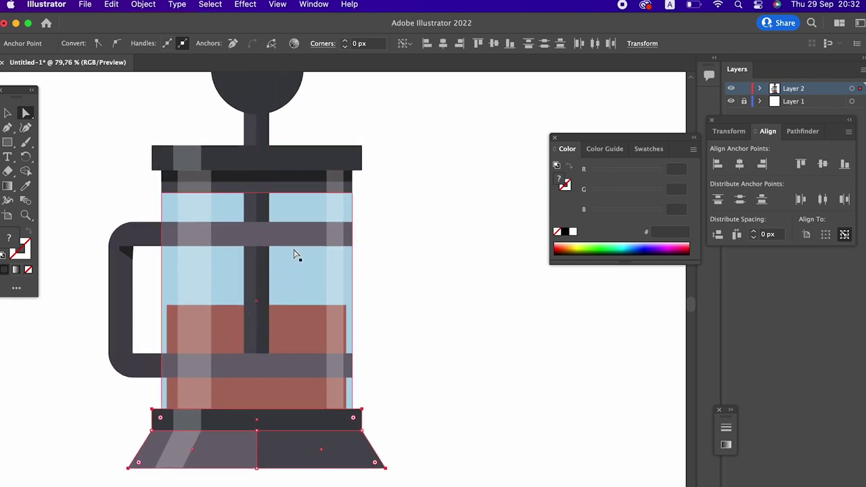
left_click(364, 148, "shift")
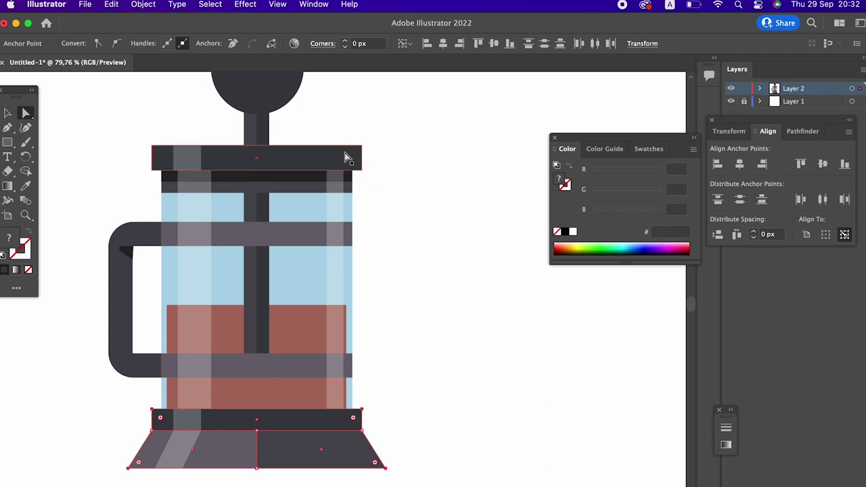
left_click(265, 188, "shift")
scroll(321, 201, "up", 1)
scroll(322, 201, "up", 3)
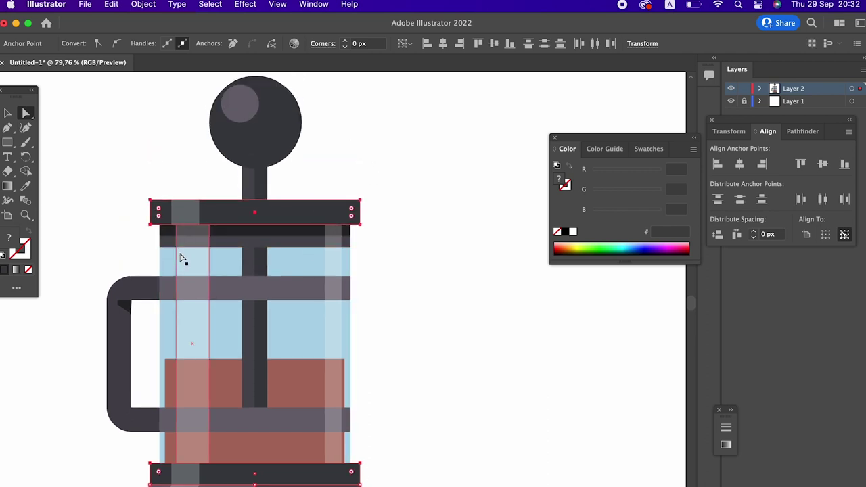
Round the selected corners to about 5 px with the live corner widget
left_click_drag(158, 209, 155, 208)
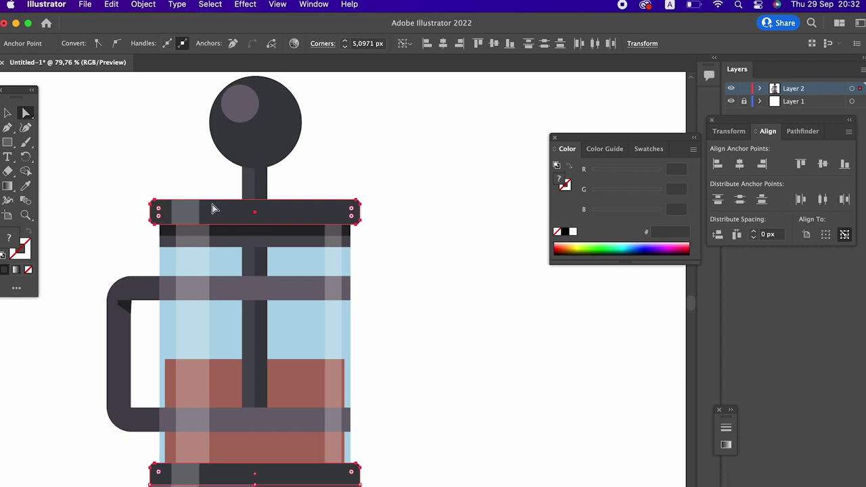
left_click(389, 250)
key("z")
mouse_move(421, 248)
left_mouse_down()
mouse_move(401, 224)
mouse_move(385, 229)
mouse_move(421, 271)
mouse_move(418, 255)
mouse_move(450, 248)
mouse_move(366, 175)
mouse_move(393, 203)
left_mouse_up()
left_click(7, 115)
Group the knob's large and small circles and scale the group down slightly
left_click(294, 138)
left_click(324, 159, "shift")
right_click(328, 145)
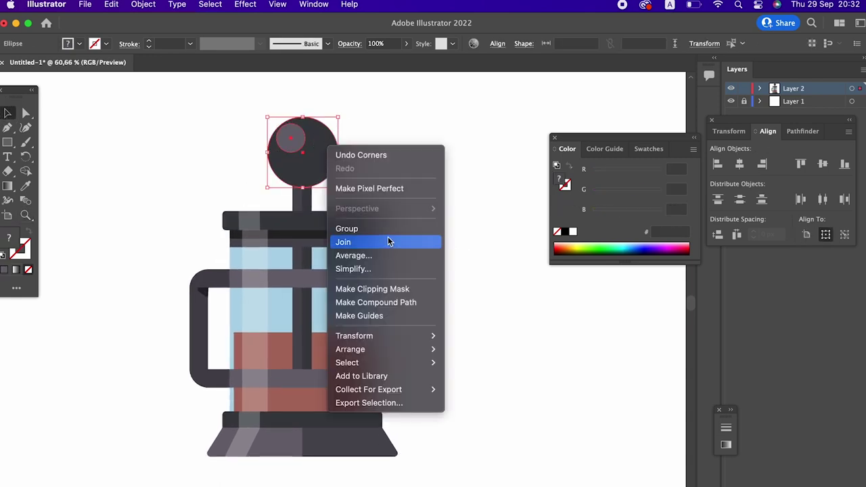
left_click(379, 226)
left_click_drag(340, 190, 331, 184)
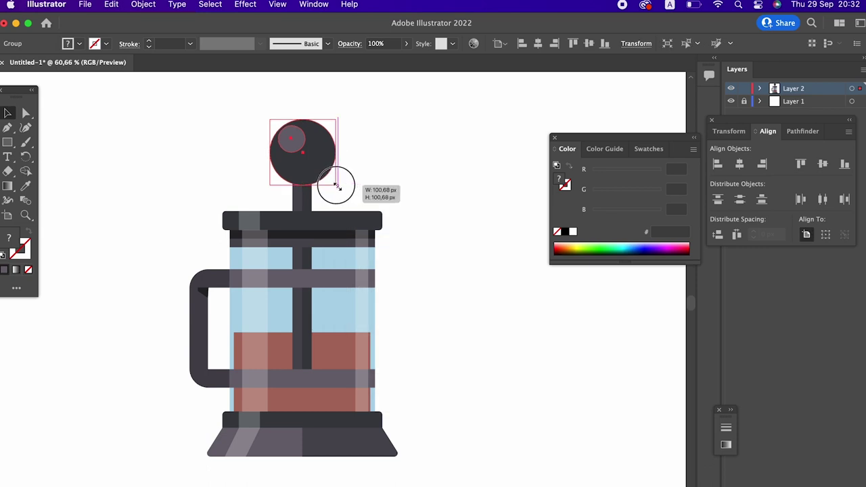
left_click(358, 194)
Give the coffee rectangle a darker red-brown fill, hex A0594D
key("z")
left_click(373, 169, "alt")
left_click(390, 177, "alt")
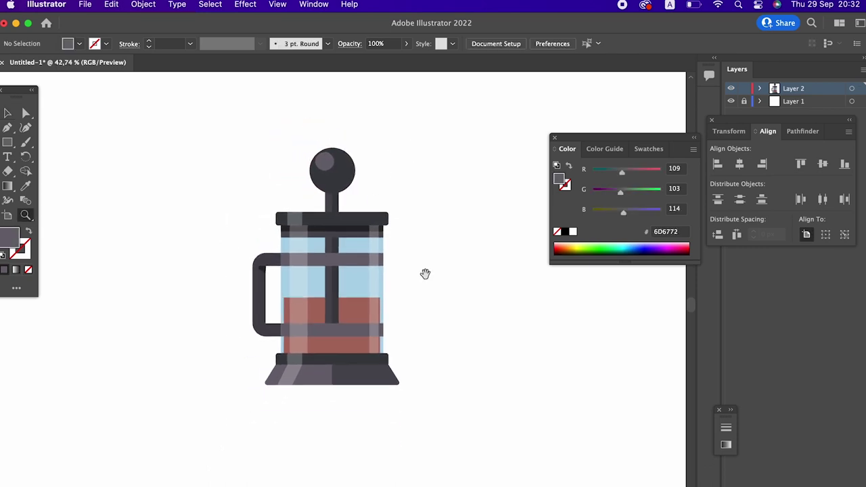
scroll(426, 273, "down", 1)
key("v")
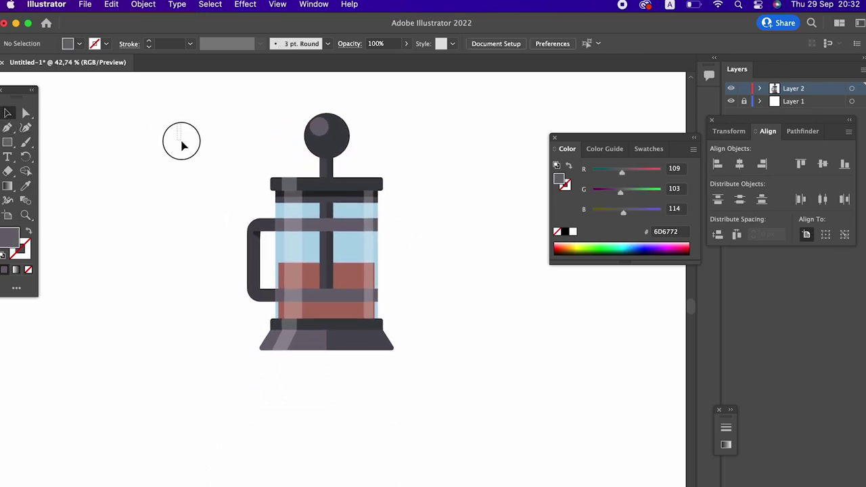
left_click_drag(381, 285, 389, 293)
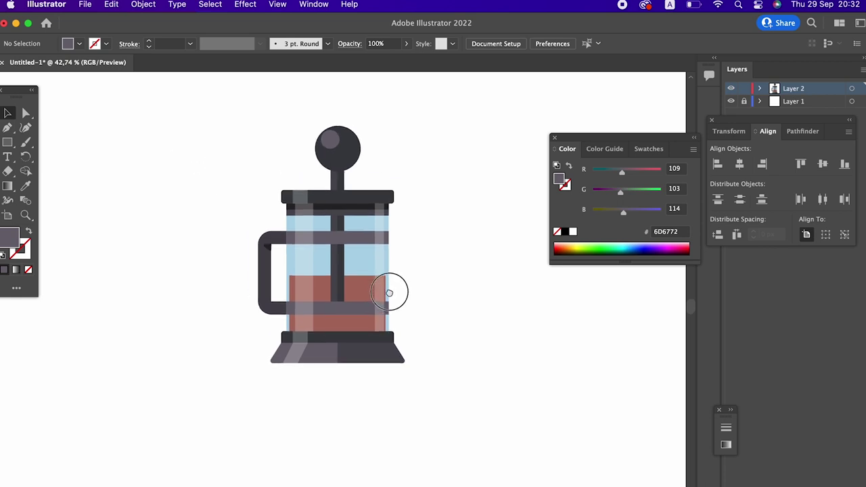
left_click(359, 294)
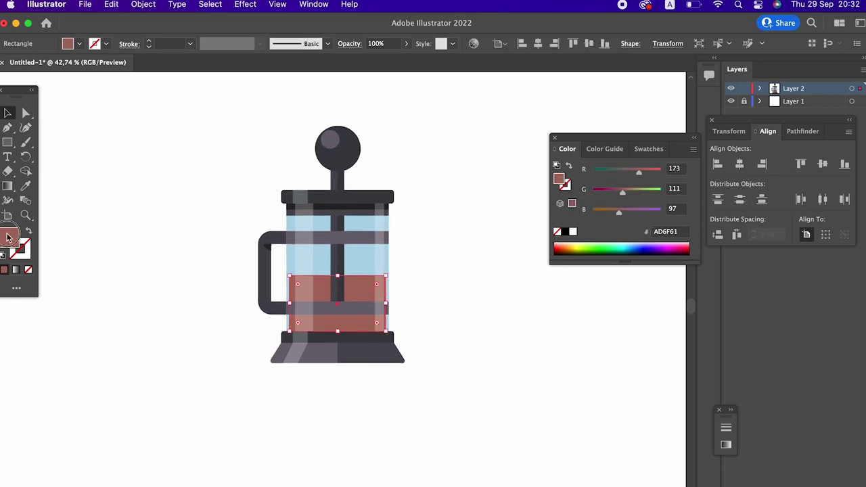
double_click(8, 237)
type("A0594D")
left_click(308, 61)
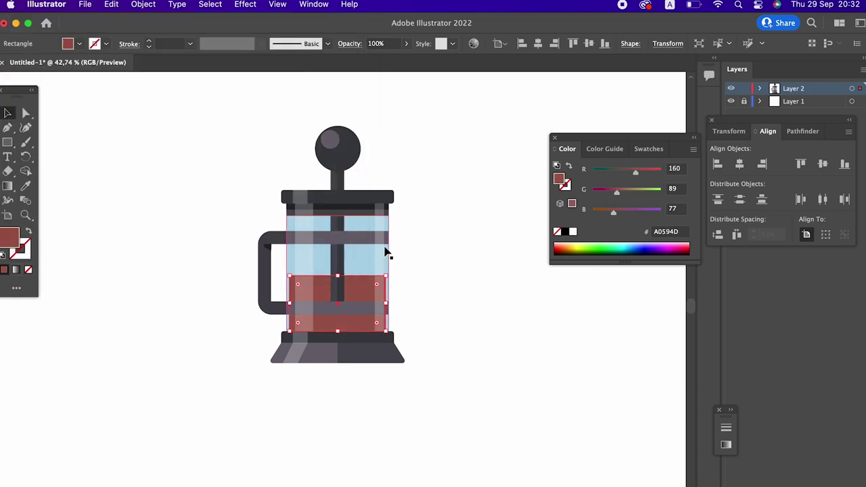
Marquee-select every part of the French press
left_click(453, 332)
scroll(437, 381, "up", 2)
left_click_drag(437, 403, 115, 145)
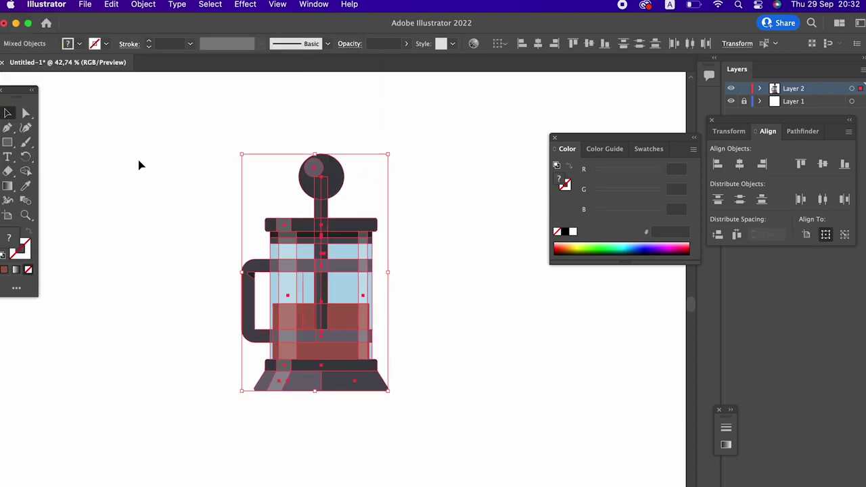
Combine all selected French press parts into a single group
right_click(340, 213)
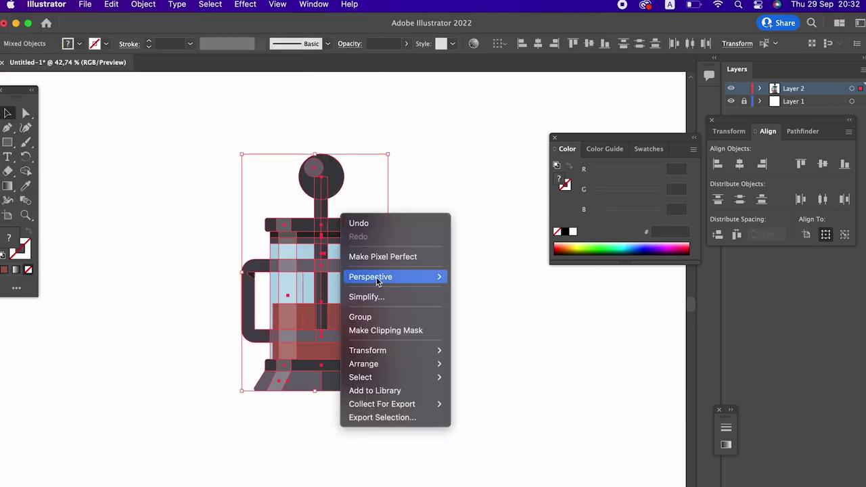
left_click(378, 316)
left_click(419, 294)
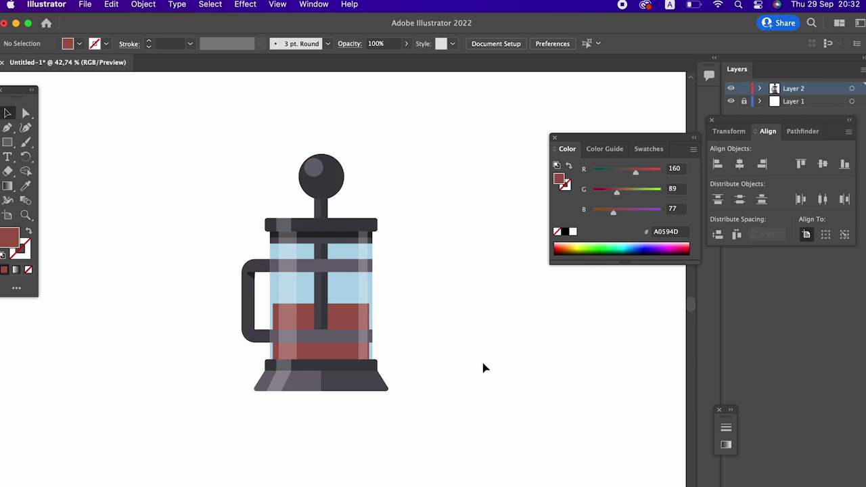
Try aligning the press group, undo it, and zoom in on the press
left_click_drag(482, 406, 347, 350)
left_click(538, 44)
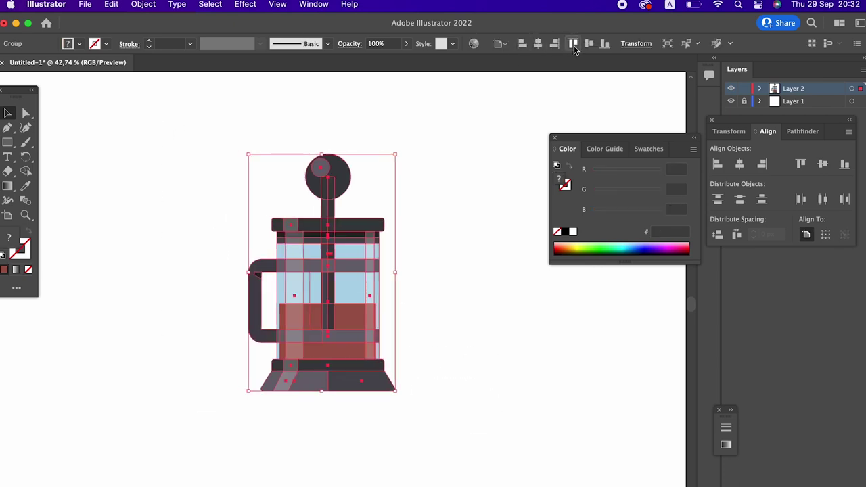
left_click(572, 43)
key("super+z")
key("super+z")
key("super+shift+a")
key("z")
mouse_move(404, 342)
left_mouse_down()
mouse_move(455, 337)
mouse_move(497, 406)
mouse_move(482, 357)
left_mouse_up()
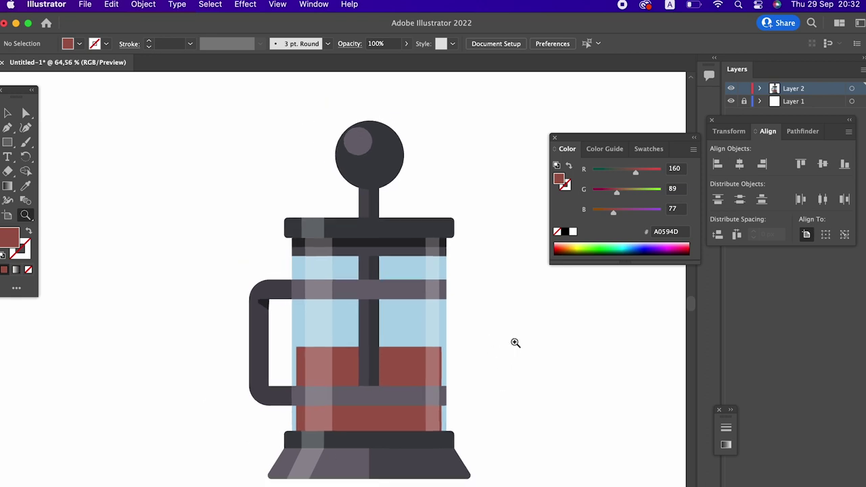